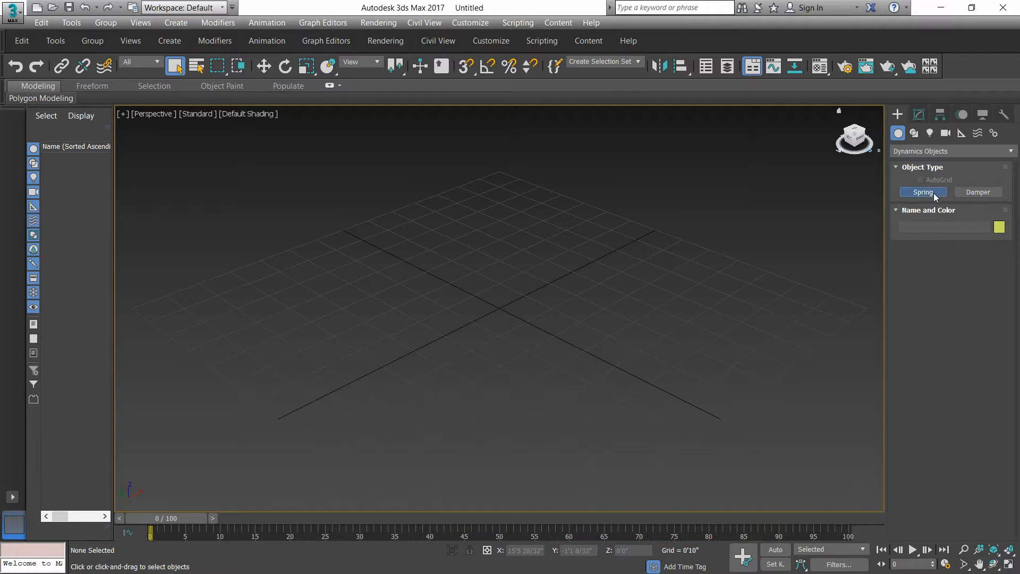
# Create a free spring on the grid in the perspective view, about 6' in diameter and about 5' high
pyautogui.click(932, 193)
pyautogui.moveTo(443, 350); pyautogui.dragTo(496, 282)
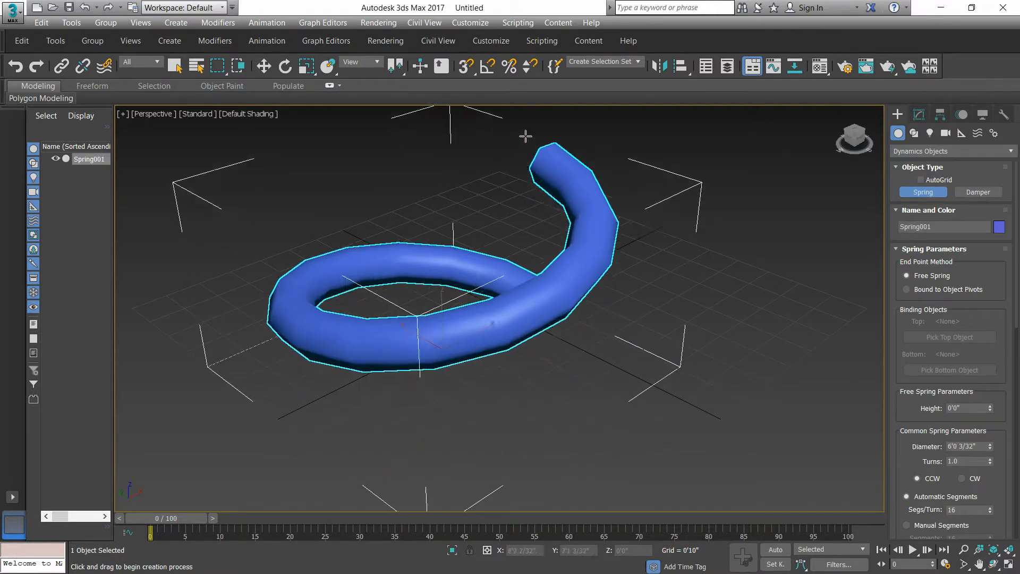
pyautogui.click(527, 116)
pyautogui.moveTo(528, 117); pyautogui.dragTo(521, 230, button='middle')
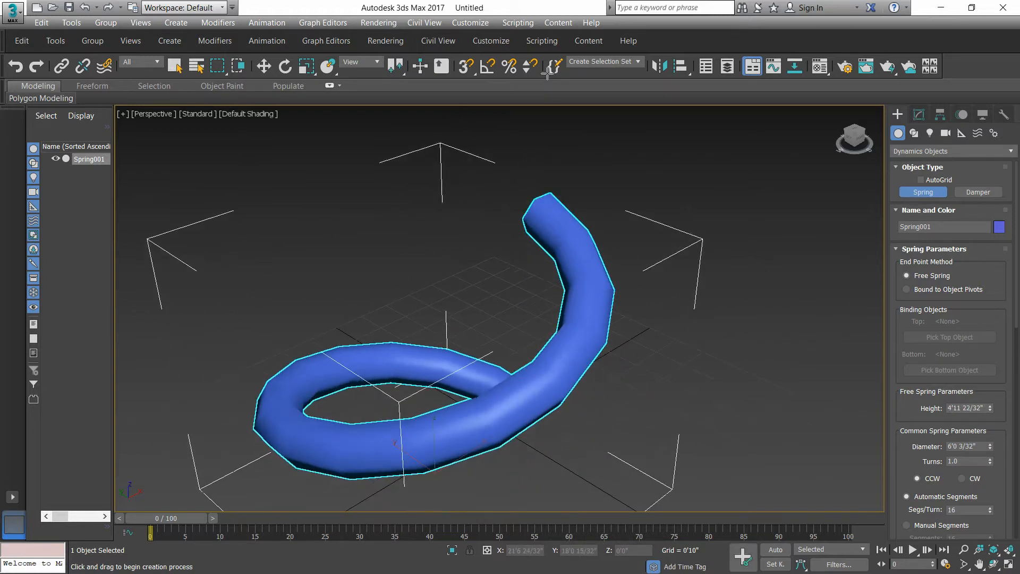
pyautogui.click(547, 75)
pyautogui.scroll(-2, 541, 212)
pyautogui.scroll(3, 547, 250)
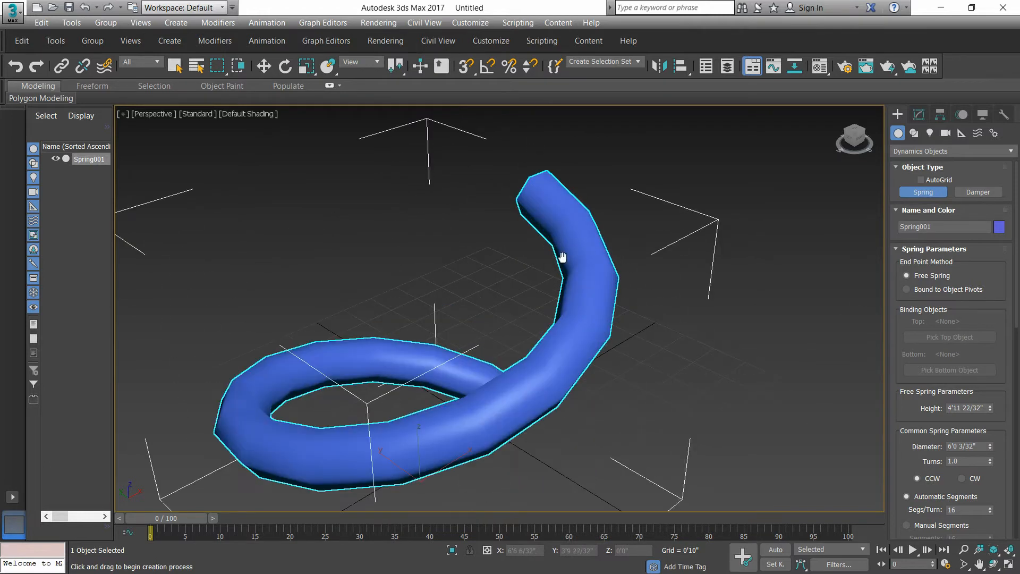
pyautogui.keyDown('alt'); pyautogui.moveTo(429, 368); pyautogui.dragTo(546, 370, button='middle'); pyautogui.keyUp('alt')
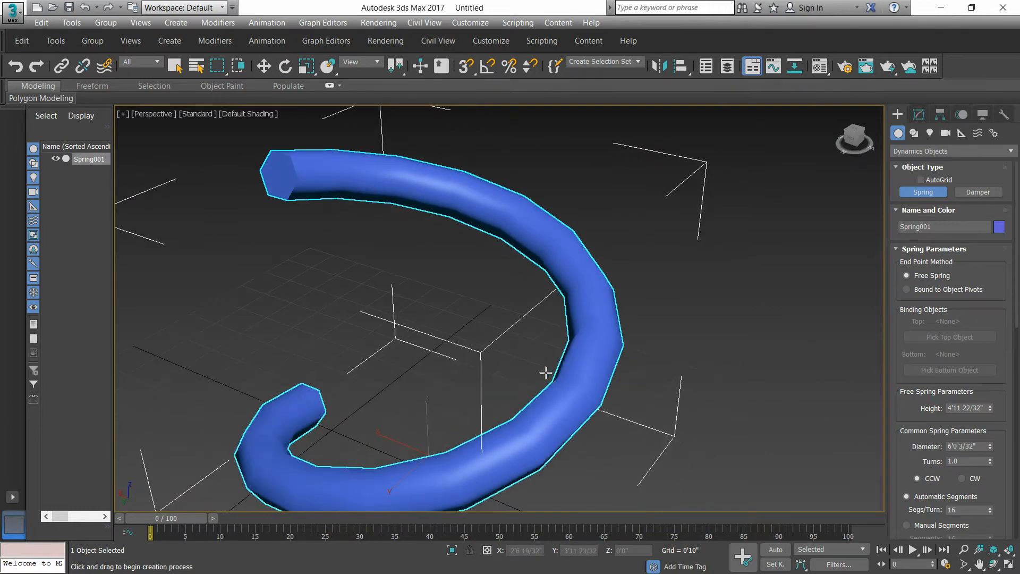
# Display the spring with edged faces over the default shading in the perspective view
pyautogui.press('F3')
pyautogui.press('F3')
pyautogui.press('F4')
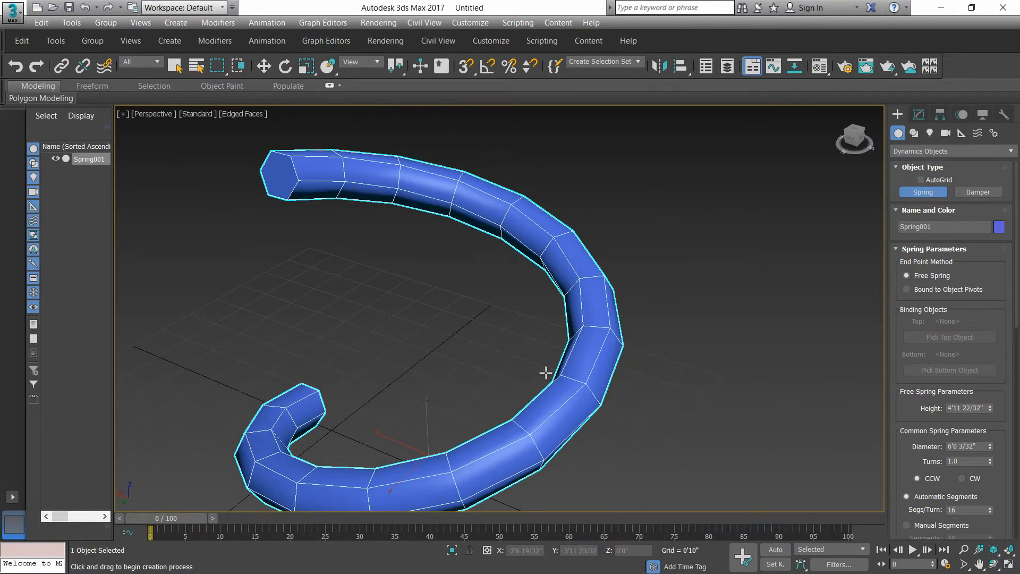
pyautogui.moveTo(546, 372); pyautogui.dragTo(586, 357, button='middle')
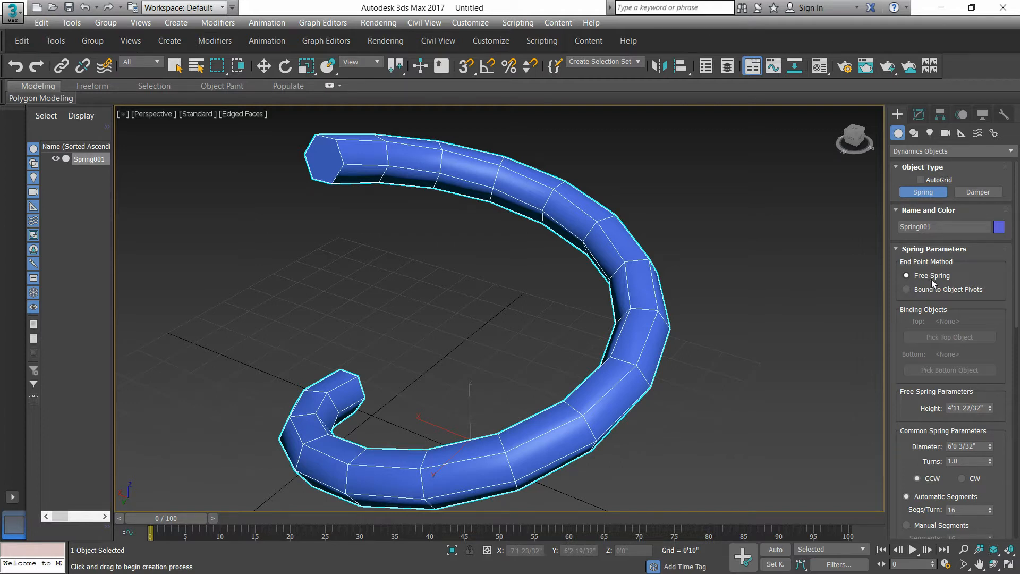
# Set the spring's free height to 7'0 9/32" and its overall diameter to 6'8 12/32"
pyautogui.scroll(-5, 1016, 325)
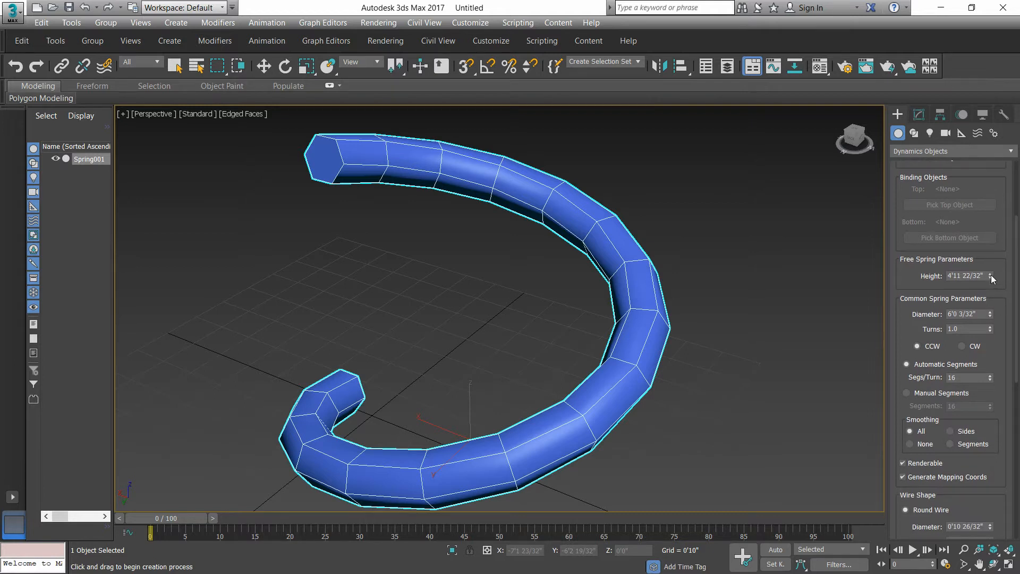
pyautogui.moveTo(991, 279); pyautogui.dragTo(991, 234)
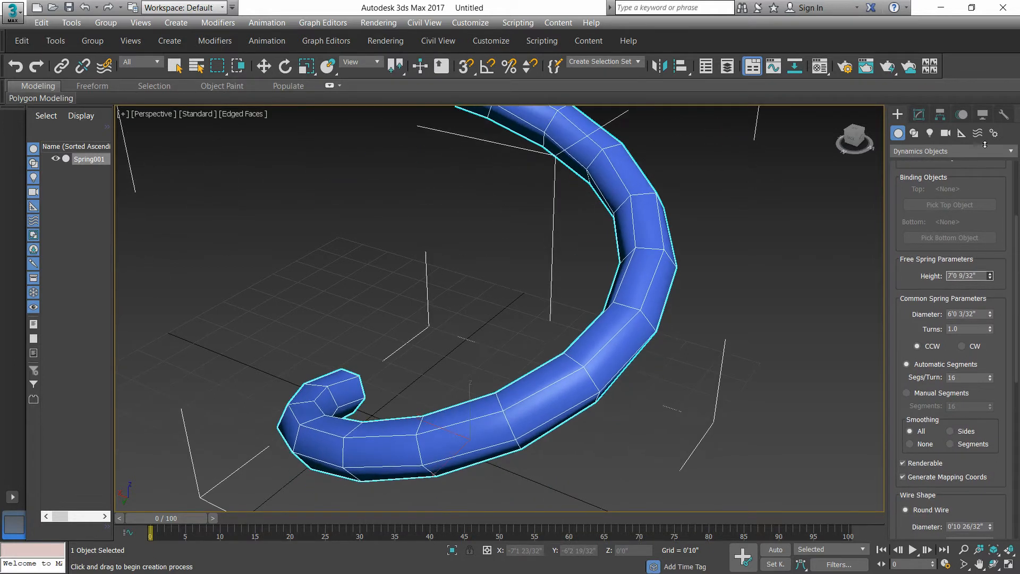
pyautogui.scroll(-5, 558, 325)
pyautogui.moveTo(557, 328); pyautogui.dragTo(551, 346, button='middle')
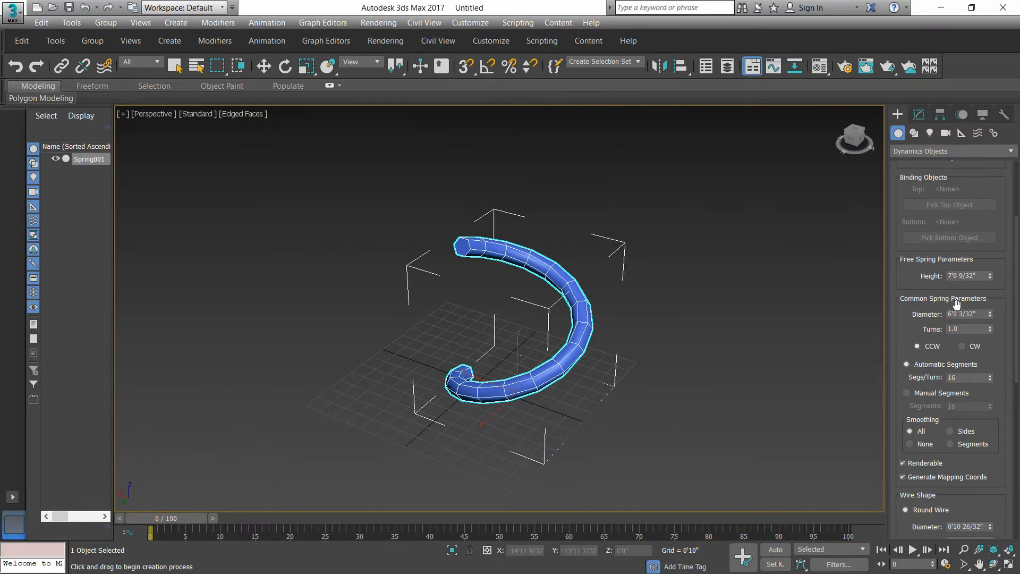
pyautogui.moveTo(990, 315); pyautogui.dragTo(14, 320)
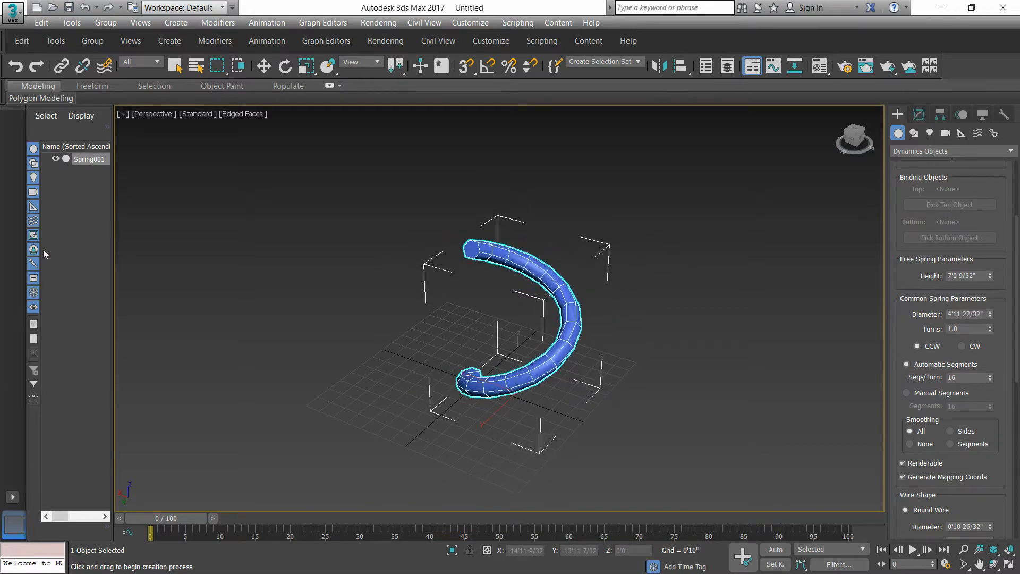
pyautogui.moveTo(991, 314); pyautogui.dragTo(994, 204)
# Increase the spring's turns to 3.5 and compare the CW winding direction before restoring CCW
pyautogui.click(989, 326)
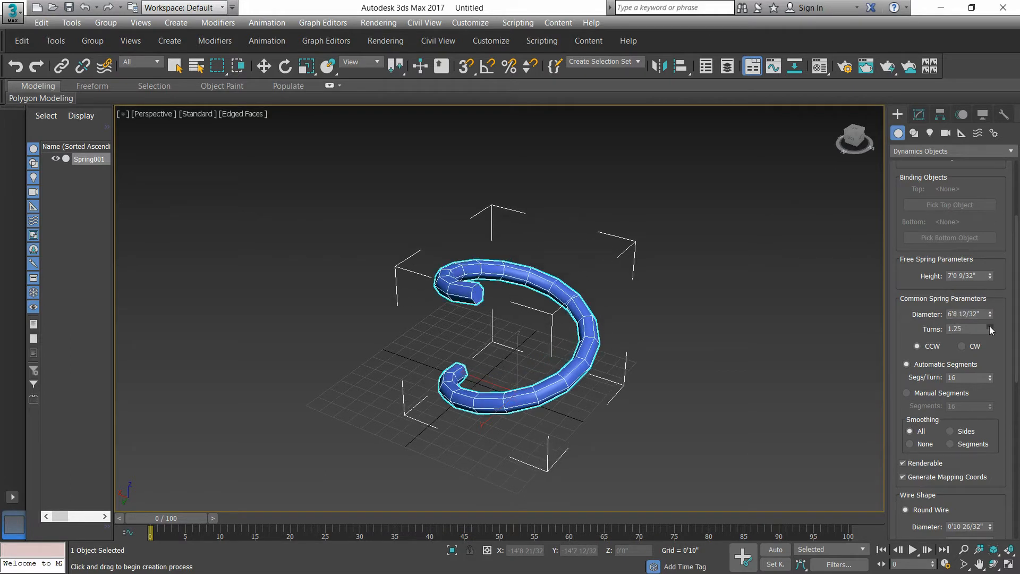
pyautogui.click(989, 326)
pyautogui.click(990, 326)
pyautogui.click(989, 326)
pyautogui.click(989, 326)
pyautogui.click(989, 326)
pyautogui.click(990, 326)
pyautogui.click(990, 327)
pyautogui.click(990, 326)
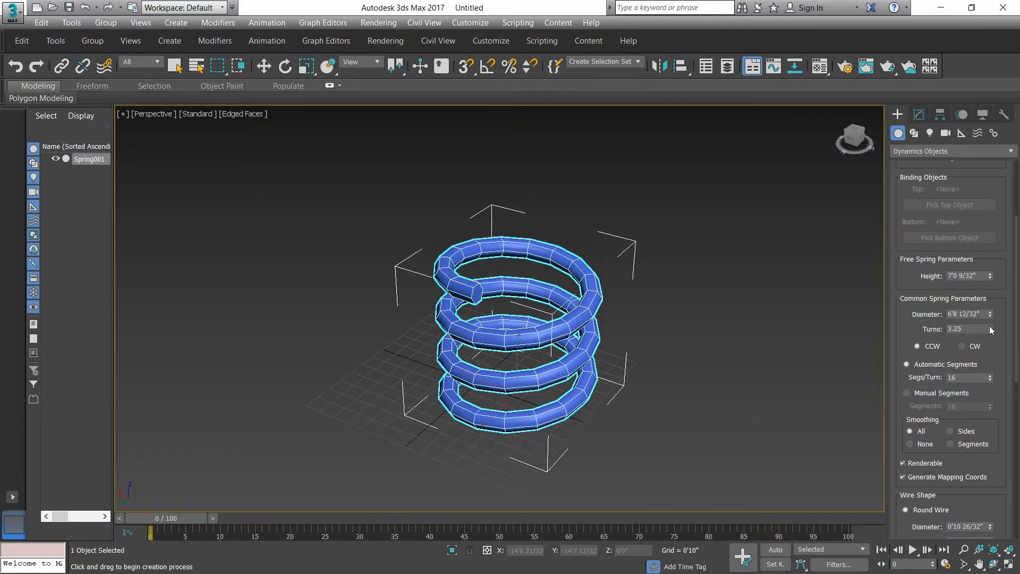
pyautogui.click(990, 326)
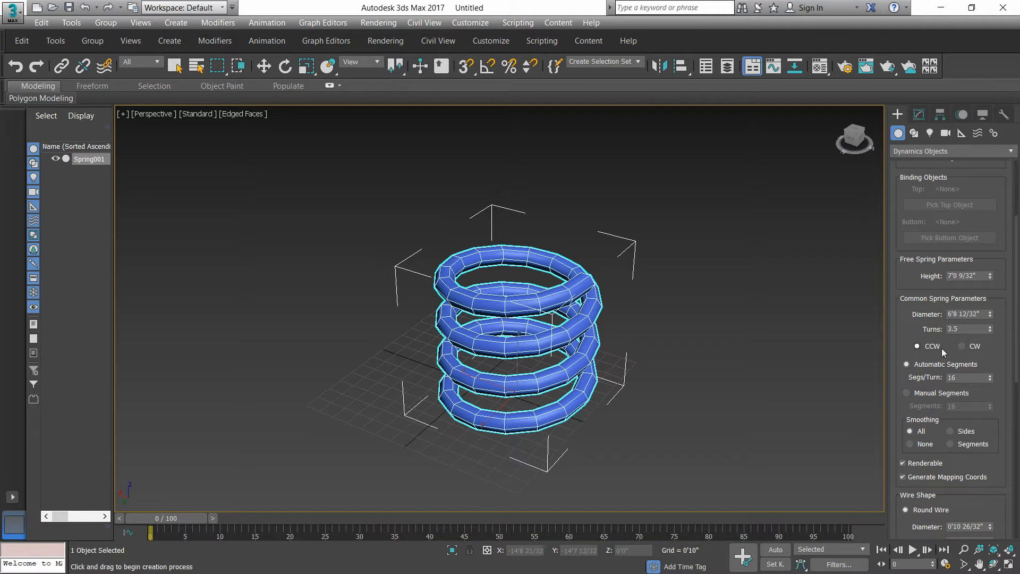
pyautogui.click(962, 347)
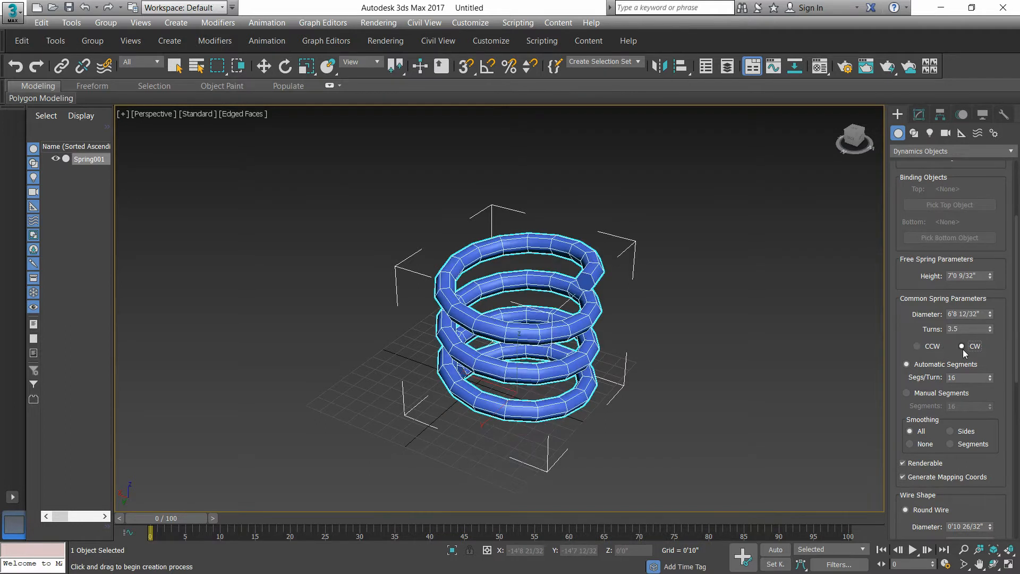
pyautogui.click(928, 348)
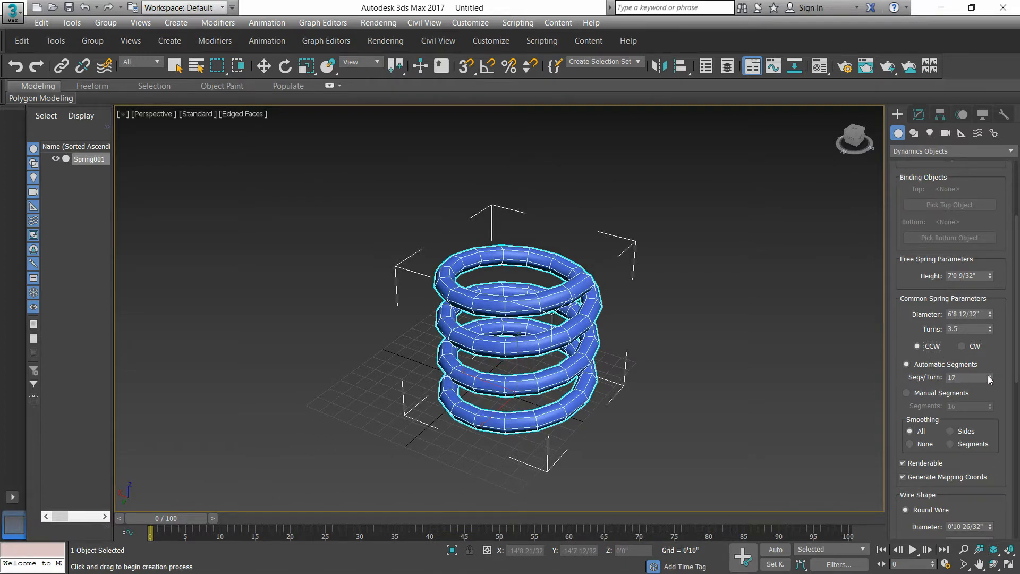
# Try 50 and 3 automatic segments per turn on the spring, finishing with Segs/Turn at 100
pyautogui.moveTo(990, 378); pyautogui.dragTo(991, 289)
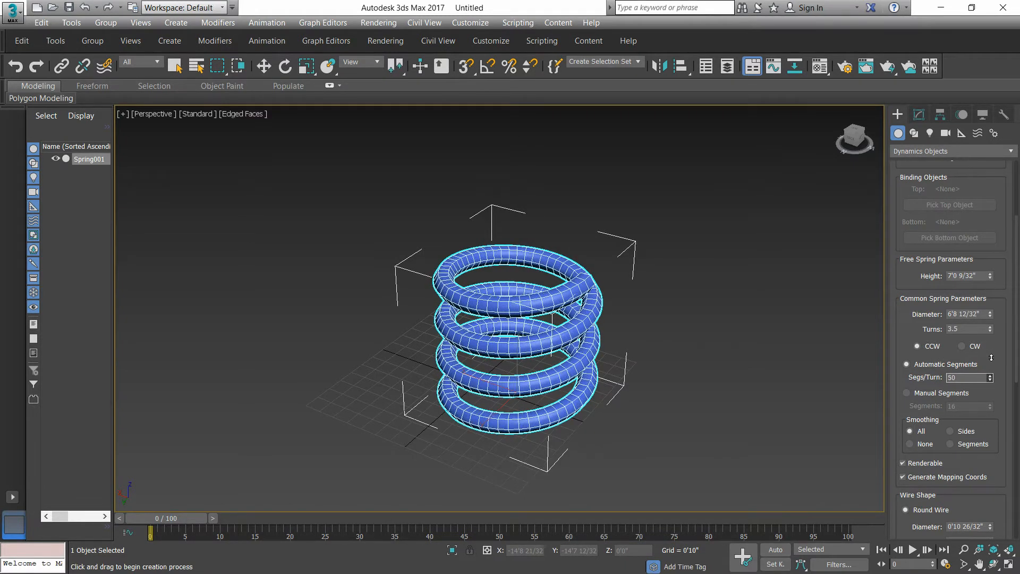
pyautogui.moveTo(981, 359); pyautogui.dragTo(978, 388)
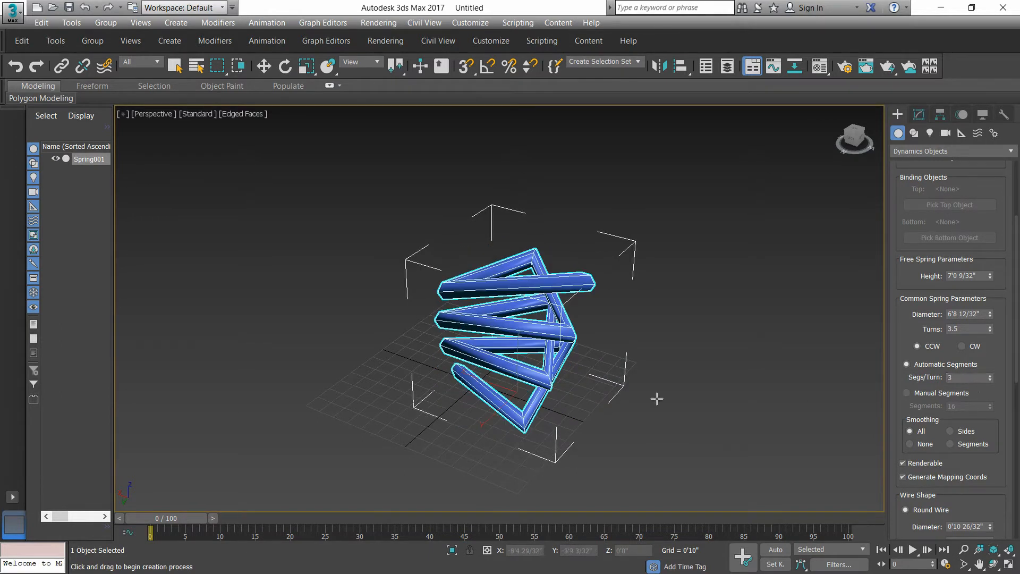
pyautogui.keyDown('alt'); pyautogui.moveTo(578, 354); pyautogui.dragTo(531, 350, button='middle'); pyautogui.keyUp('alt')
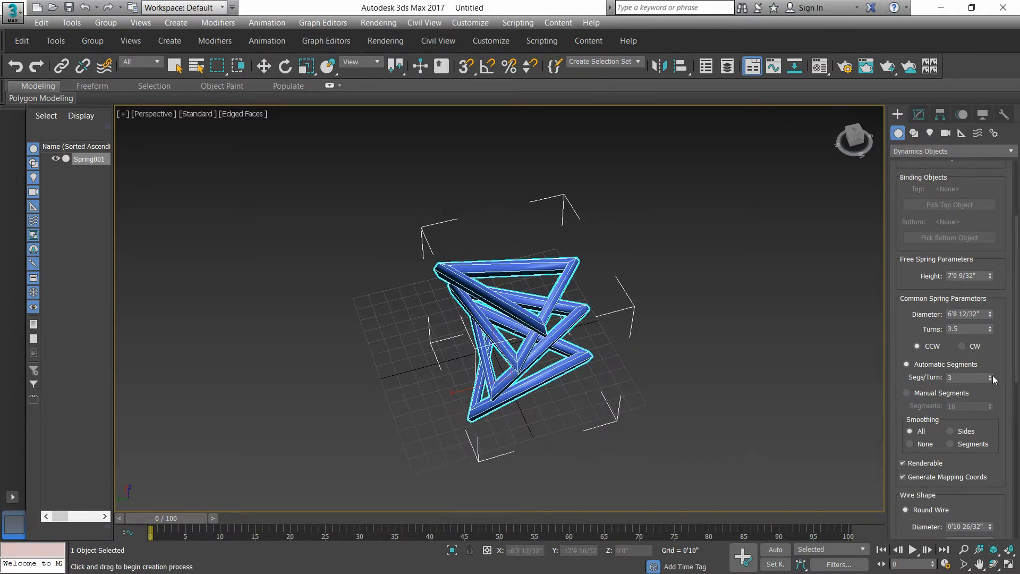
pyautogui.moveTo(990, 375); pyautogui.dragTo(988, 322)
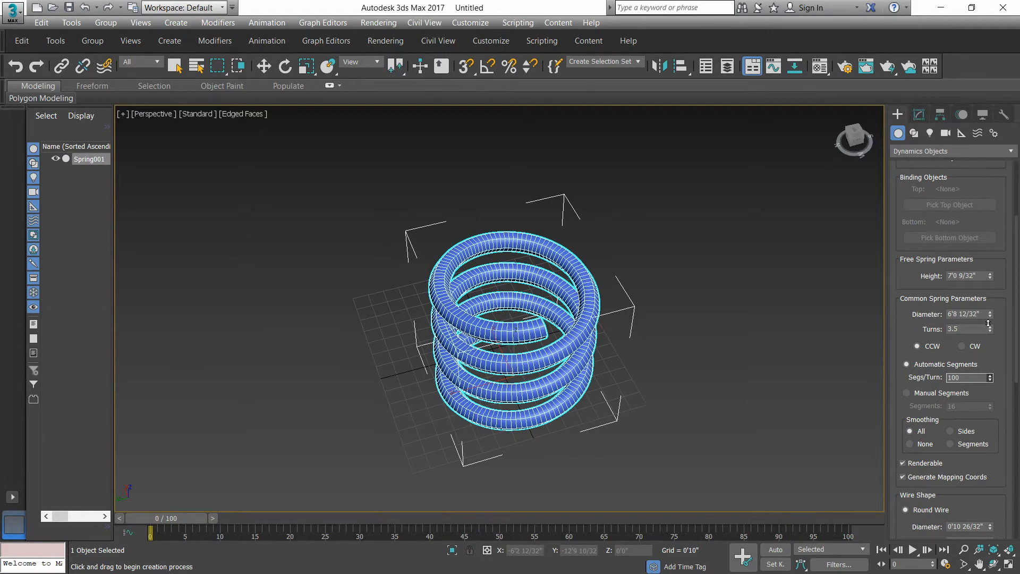
pyautogui.keyDown('alt'); pyautogui.moveTo(503, 377); pyautogui.dragTo(558, 337, button='middle'); pyautogui.keyUp('alt')
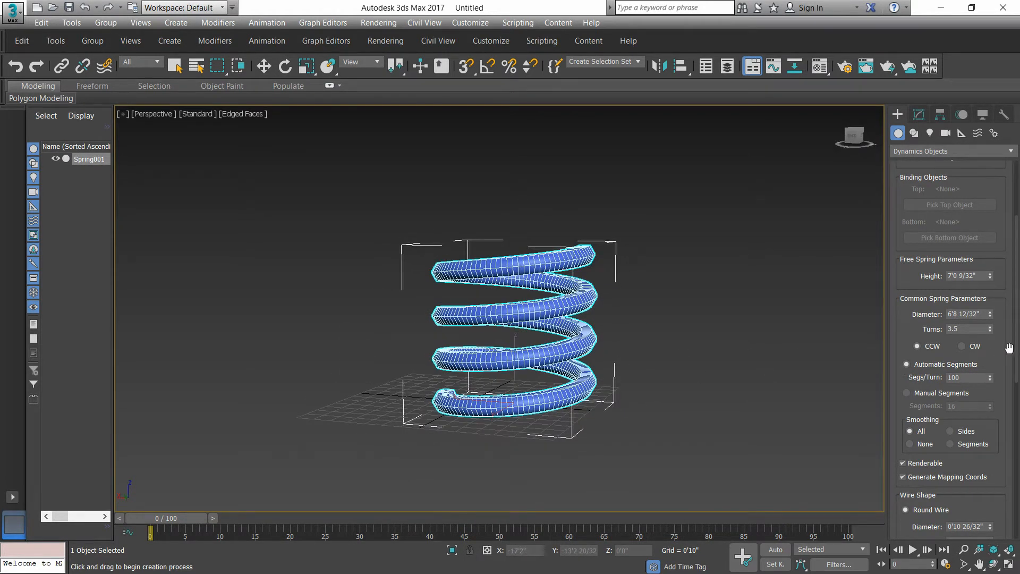
# Try manual segmentation with 240 segments on the spring and return to automatic segments
pyautogui.click(906, 393)
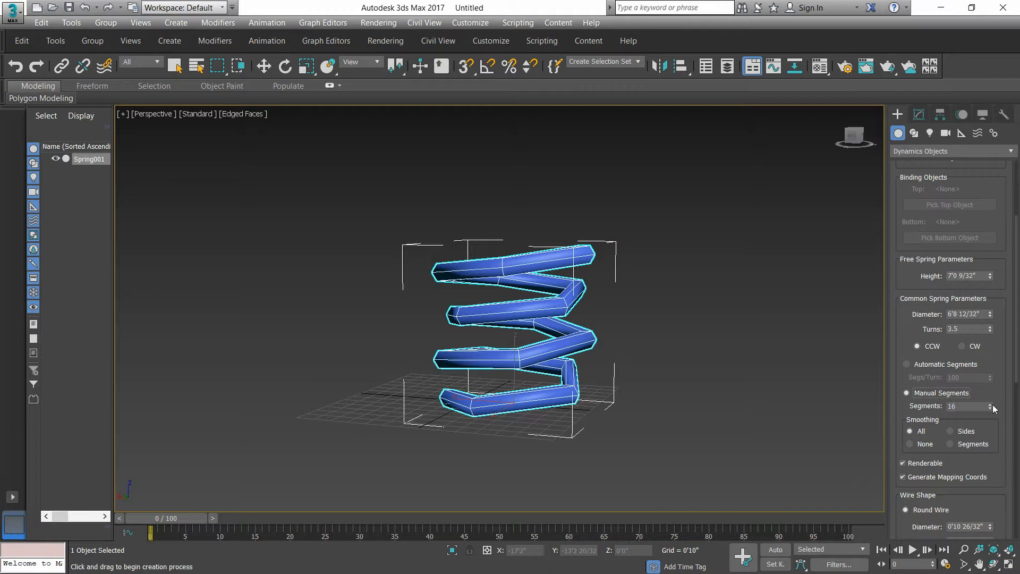
pyautogui.moveTo(990, 405); pyautogui.dragTo(982, 281)
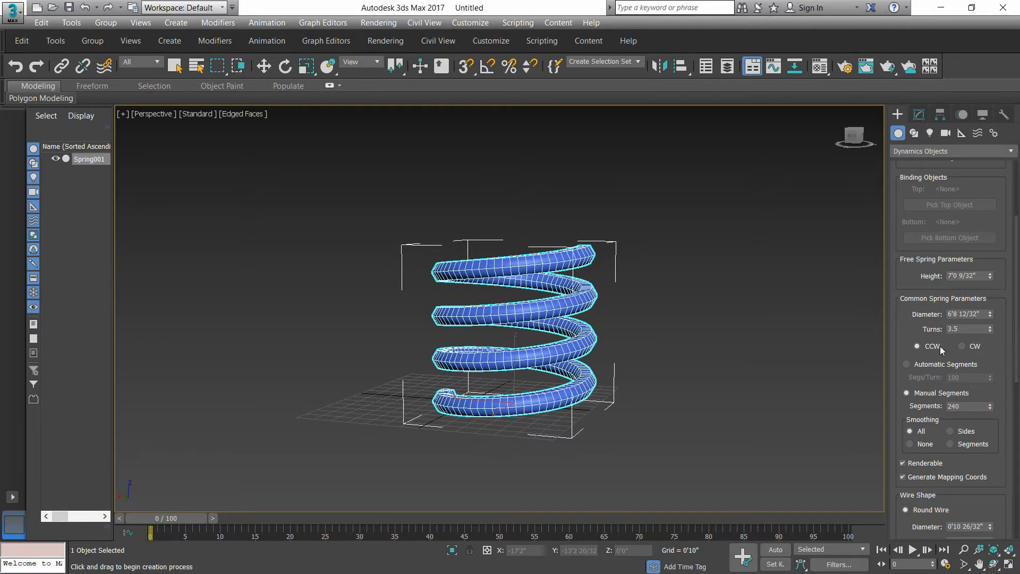
pyautogui.click(906, 364)
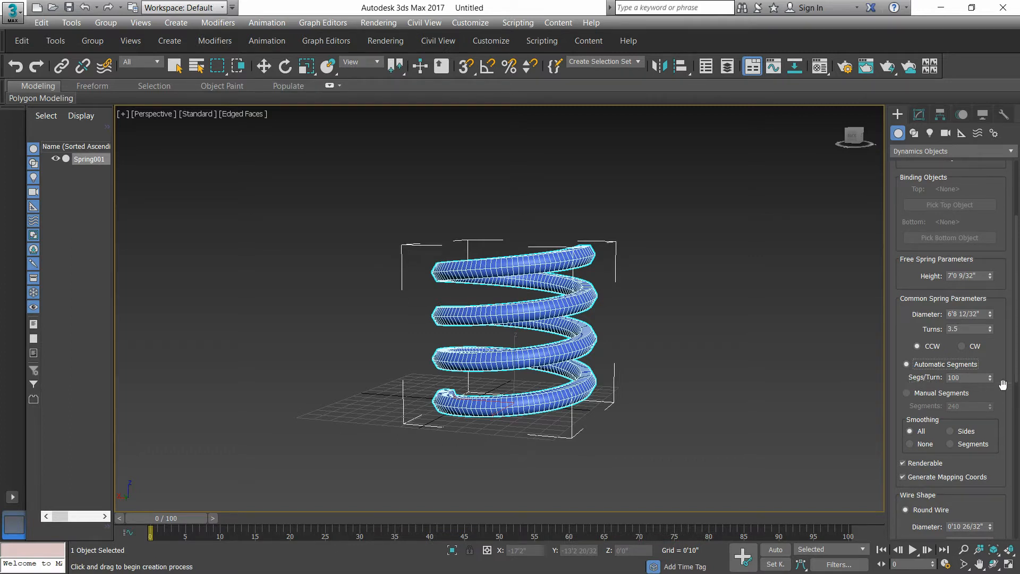
# Try the Sides and Segments smoothing options on the spring and restore smoothing to All
pyautogui.click(949, 431)
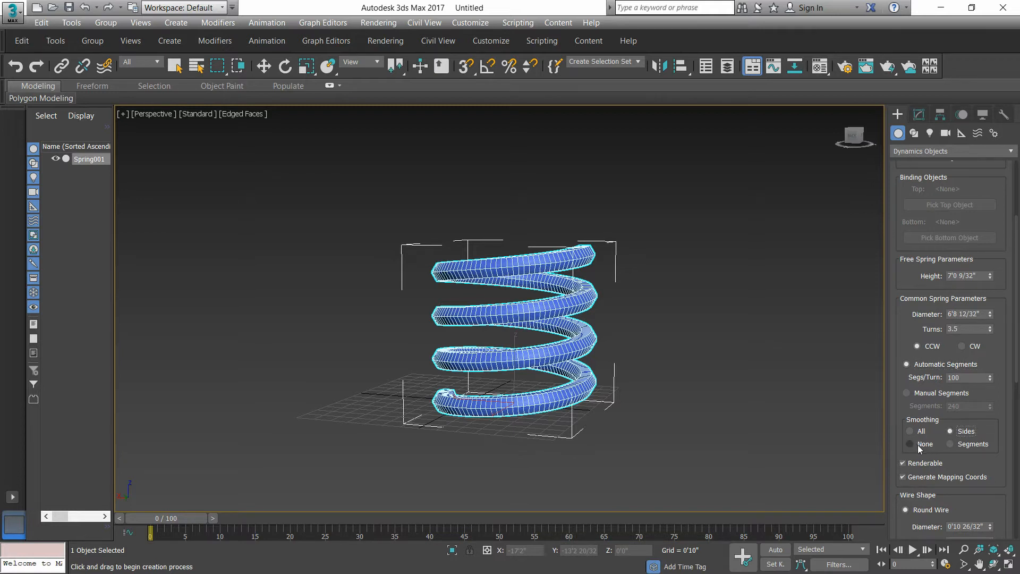
pyautogui.click(955, 442)
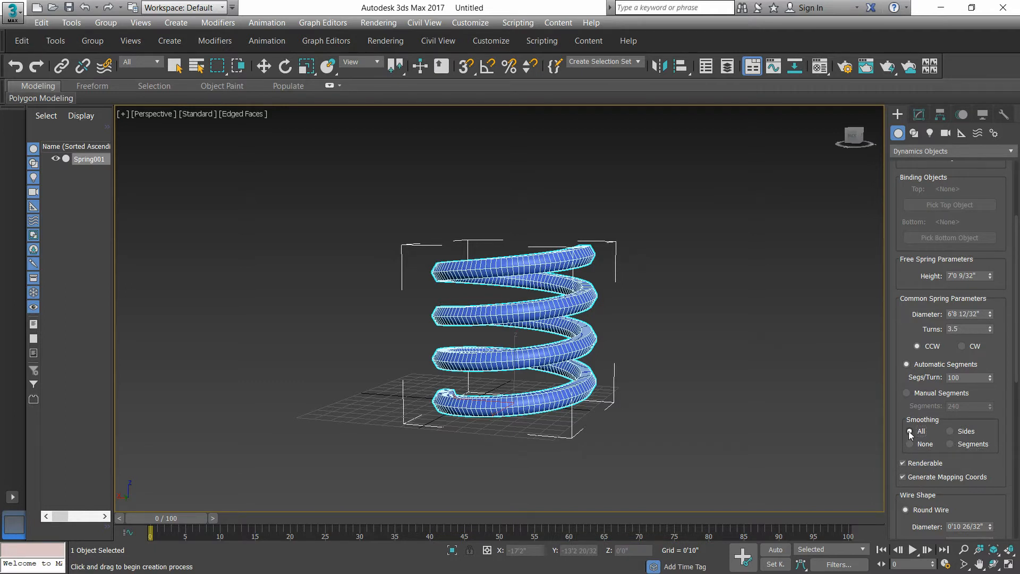
pyautogui.keyDown('alt'); pyautogui.moveTo(568, 327); pyautogui.dragTo(563, 360, button='middle'); pyautogui.keyUp('alt')
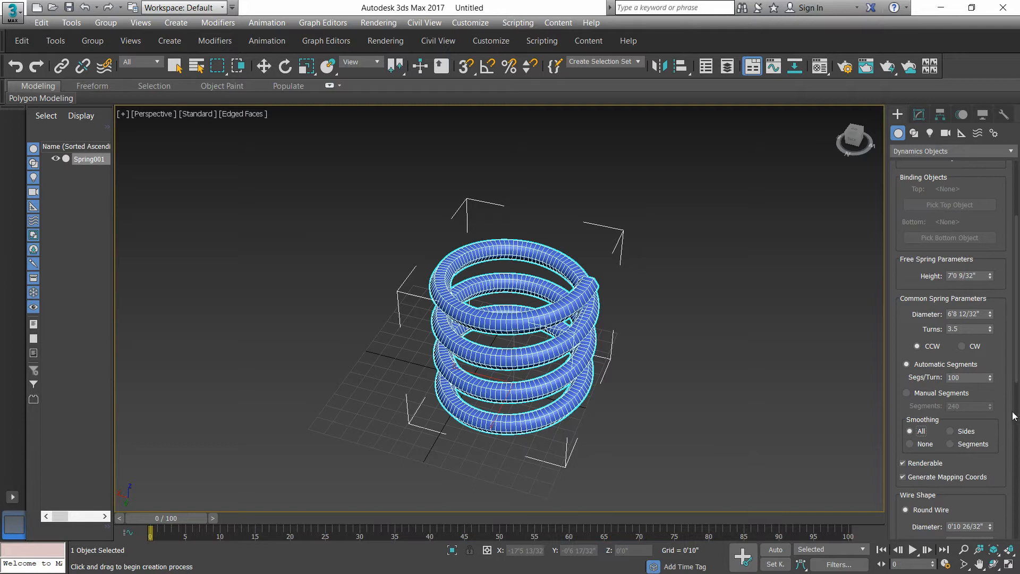
# Test extreme thicknesses of the round wire, settling on a wire diameter of 2'1 25/32" with 17 sides
pyautogui.moveTo(1015, 371); pyautogui.dragTo(1014, 431)
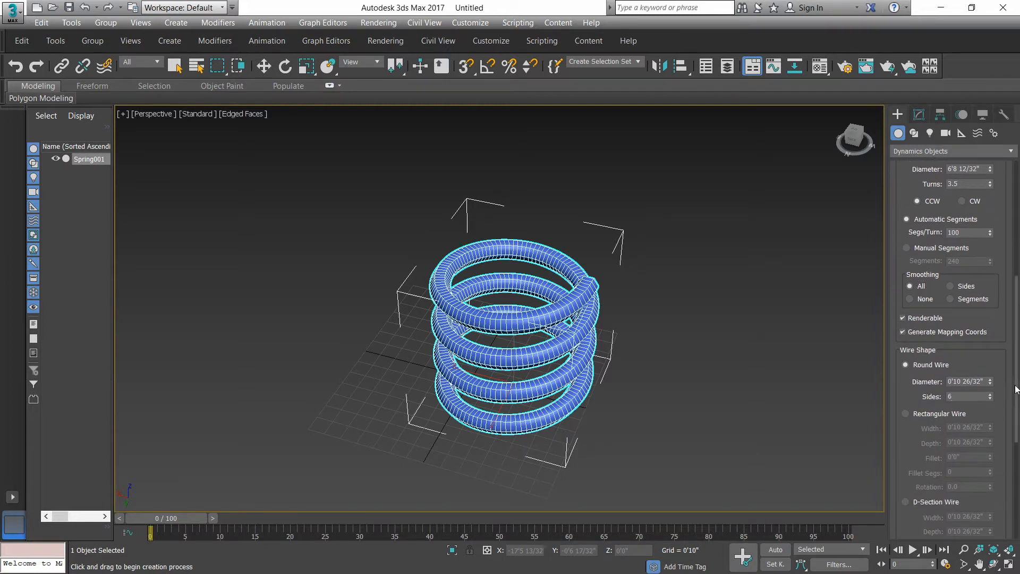
pyautogui.moveTo(1016, 388); pyautogui.dragTo(1018, 449)
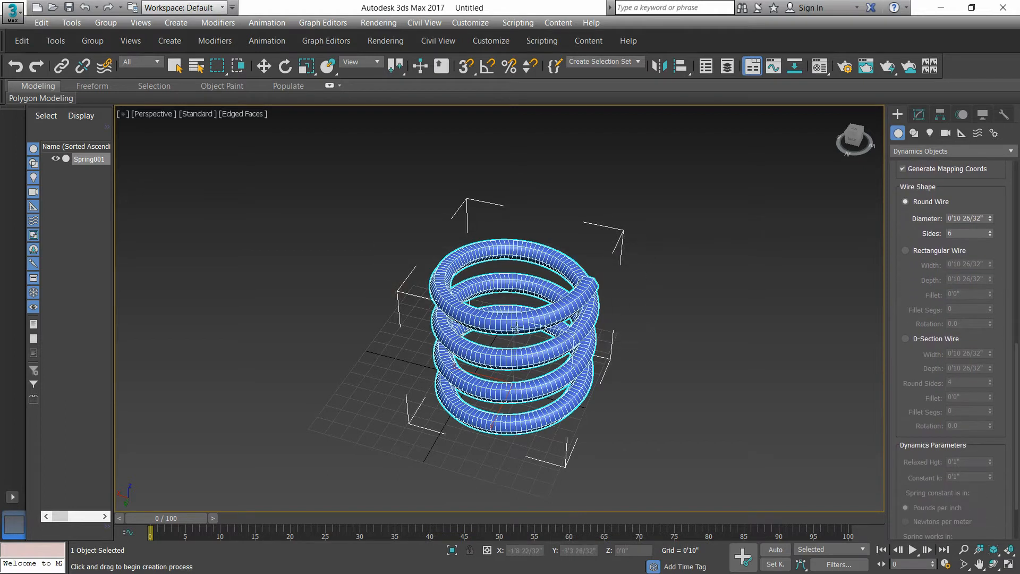
pyautogui.scroll(3, 541, 364)
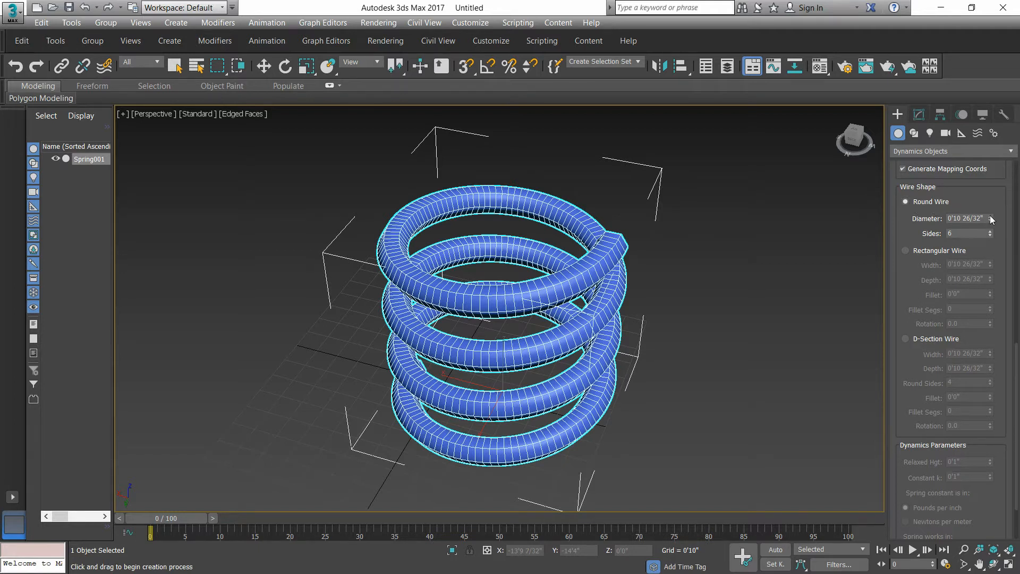
pyautogui.moveTo(990, 219); pyautogui.dragTo(962, 541)
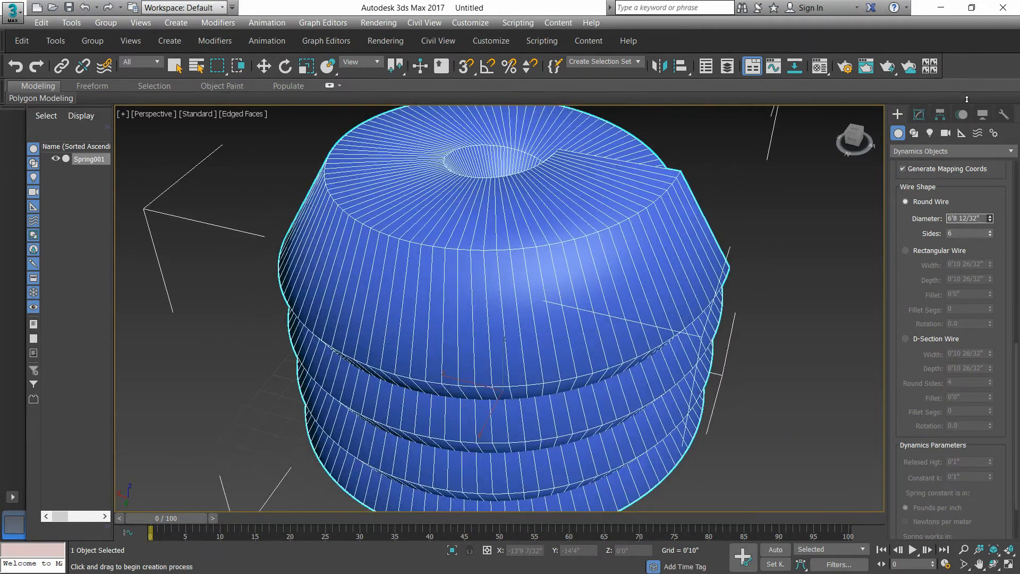
pyautogui.moveTo(991, 223); pyautogui.dragTo(929, 33)
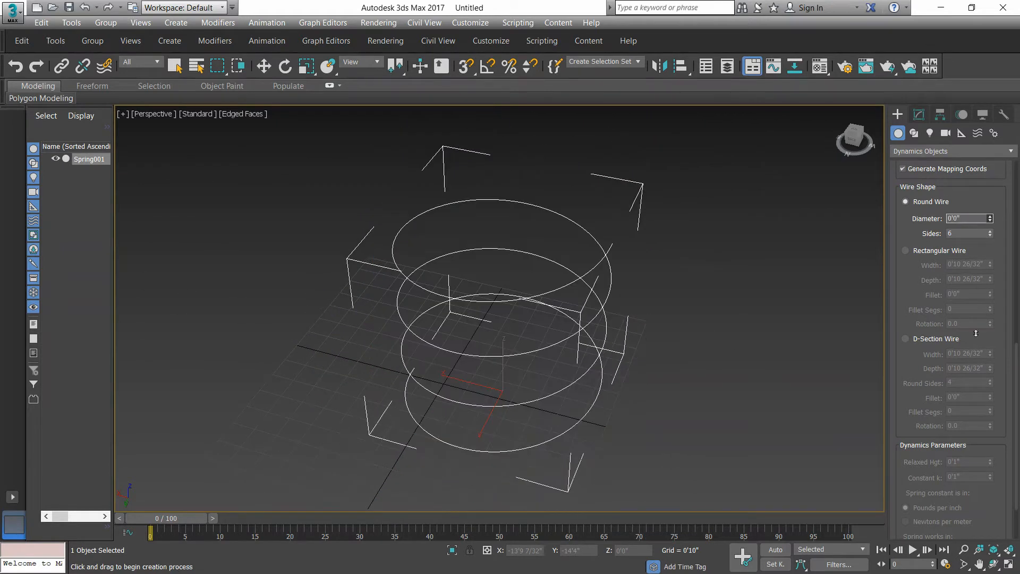
pyautogui.moveTo(991, 223); pyautogui.dragTo(996, 568)
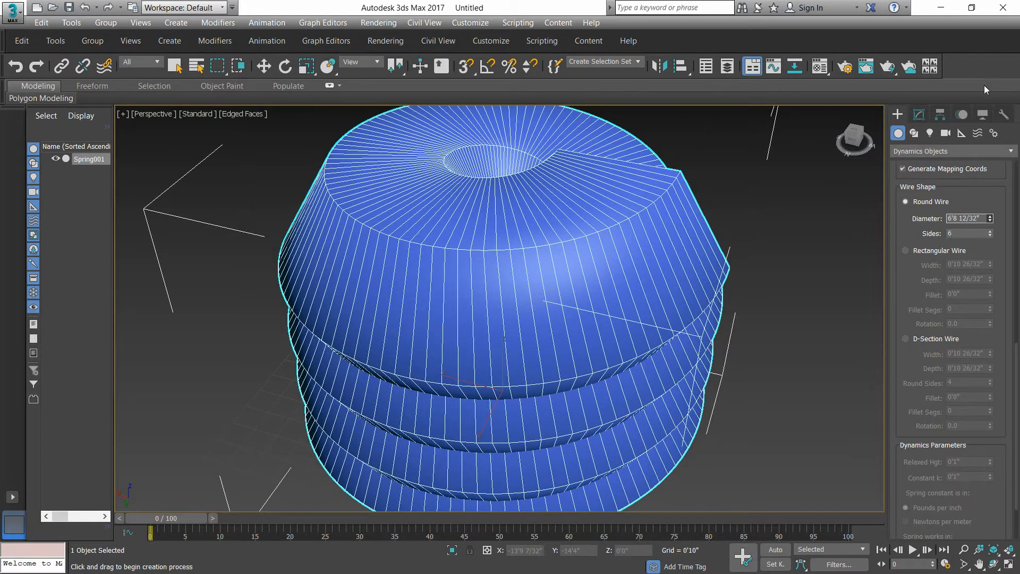
pyautogui.moveTo(990, 218); pyautogui.dragTo(961, 510)
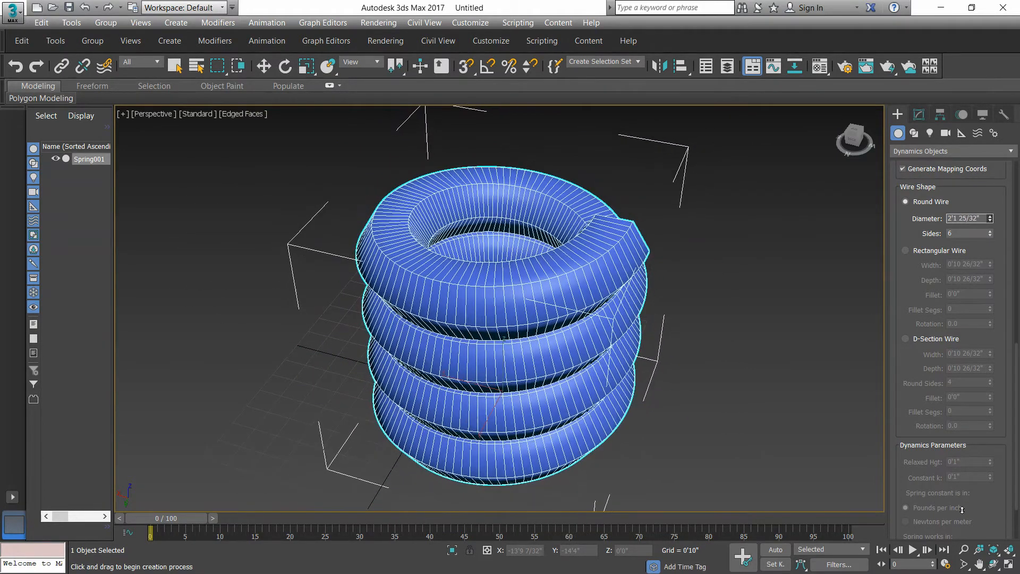
pyautogui.moveTo(987, 229); pyautogui.dragTo(993, 176)
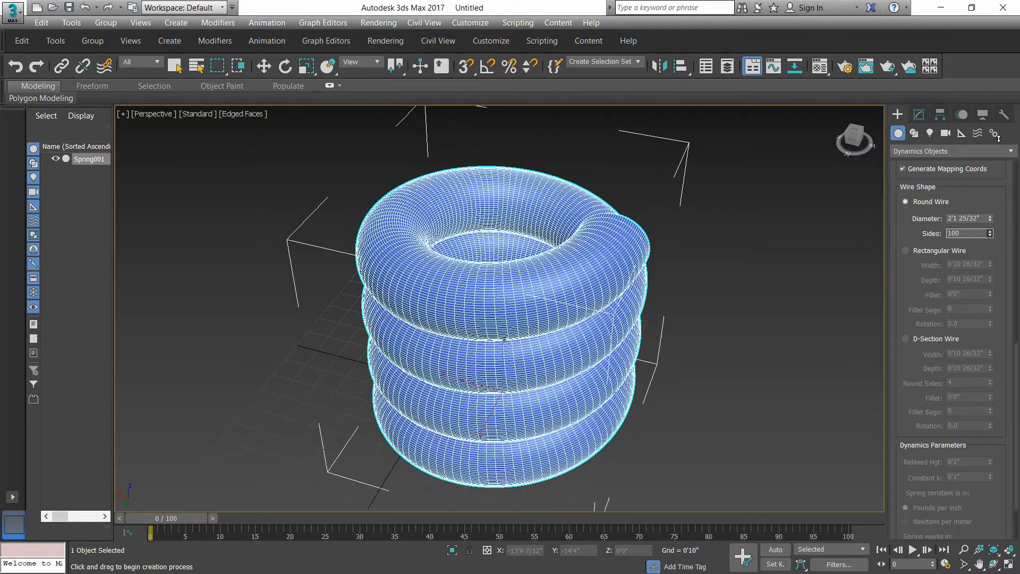
pyautogui.moveTo(998, 137); pyautogui.dragTo(983, 267)
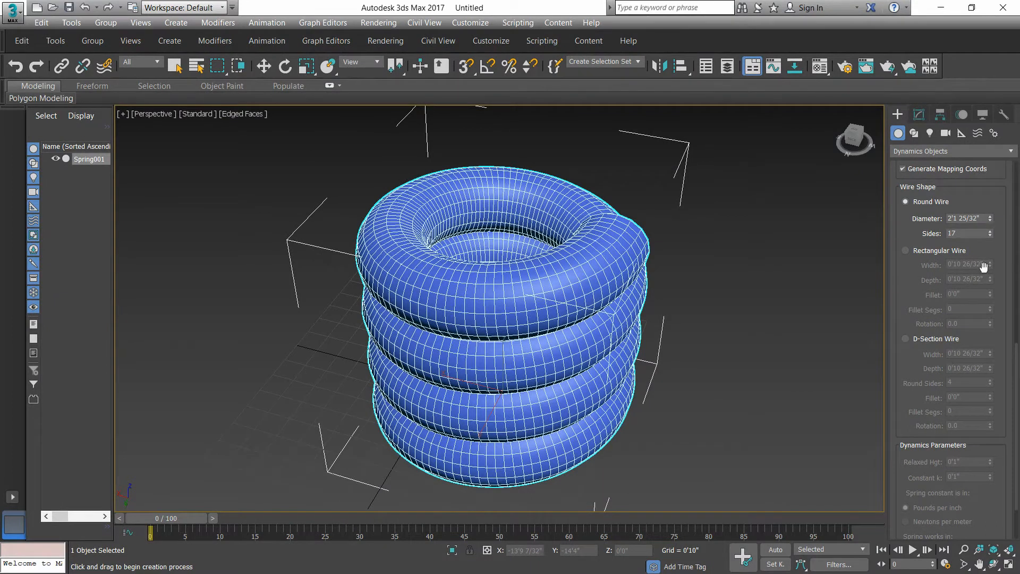
# Switch the spring to Rectangular Wire with width 1'5 10/32", depth 0'6 6/32" and fillet 0'3 3/32"
pyautogui.click(904, 251)
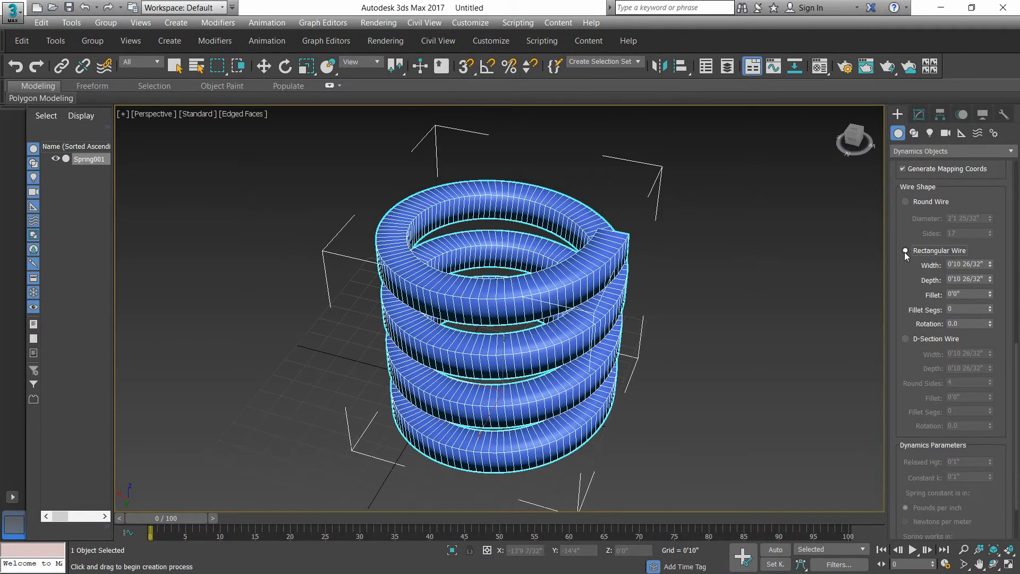
pyautogui.keyDown('alt'); pyautogui.moveTo(561, 360); pyautogui.dragTo(570, 317, button='middle'); pyautogui.keyUp('alt')
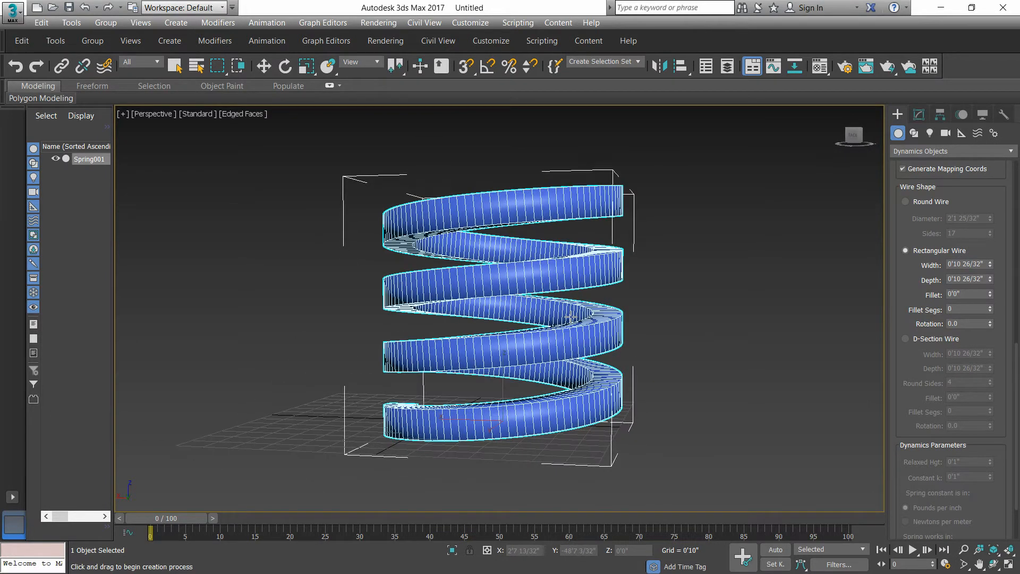
pyautogui.moveTo(991, 266); pyautogui.dragTo(991, 239)
pyautogui.moveTo(990, 279)
pyautogui.mouseDown()
pyautogui.moveTo(984, 222)
pyautogui.moveTo(989, 302)
pyautogui.moveTo(991, 280)
pyautogui.mouseUp()
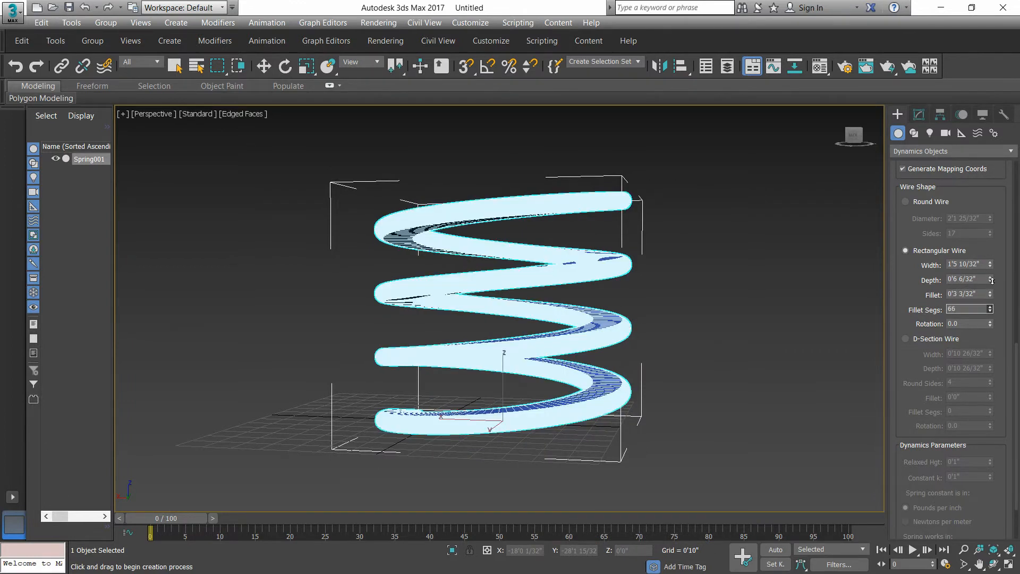
pyautogui.keyDown('alt'); pyautogui.moveTo(484, 268); pyautogui.dragTo(485, 298, button='middle'); pyautogui.keyUp('alt')
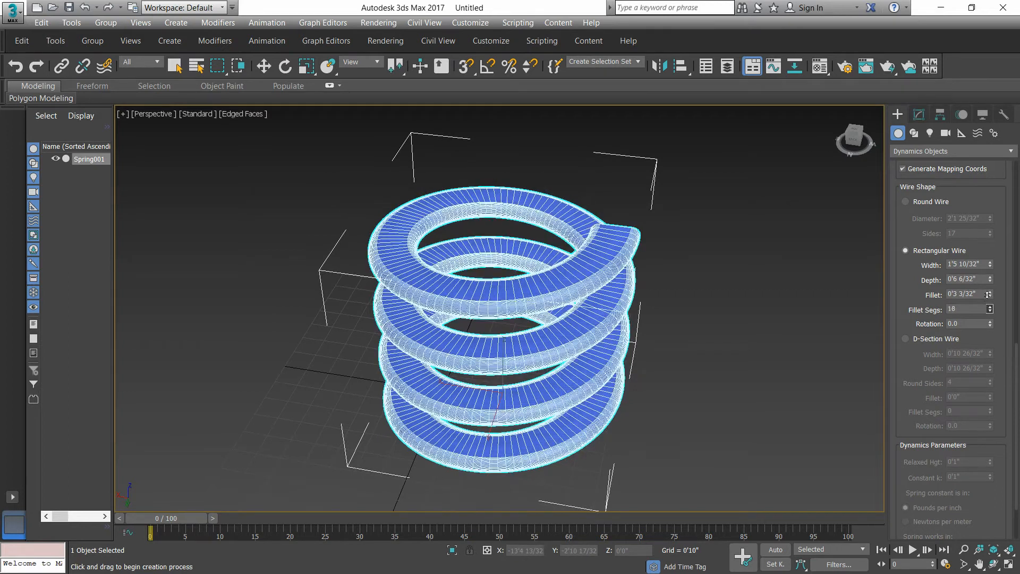
# Set the rectangular wire's fillet segments to 12 and its rotation to 251
pyautogui.moveTo(988, 309); pyautogui.dragTo(963, 158)
pyautogui.moveTo(963, 192)
pyautogui.mouseDown()
pyautogui.moveTo(967, 216)
pyautogui.moveTo(970, 193)
pyautogui.mouseUp()
pyautogui.moveTo(957, 115); pyautogui.dragTo(957, 156)
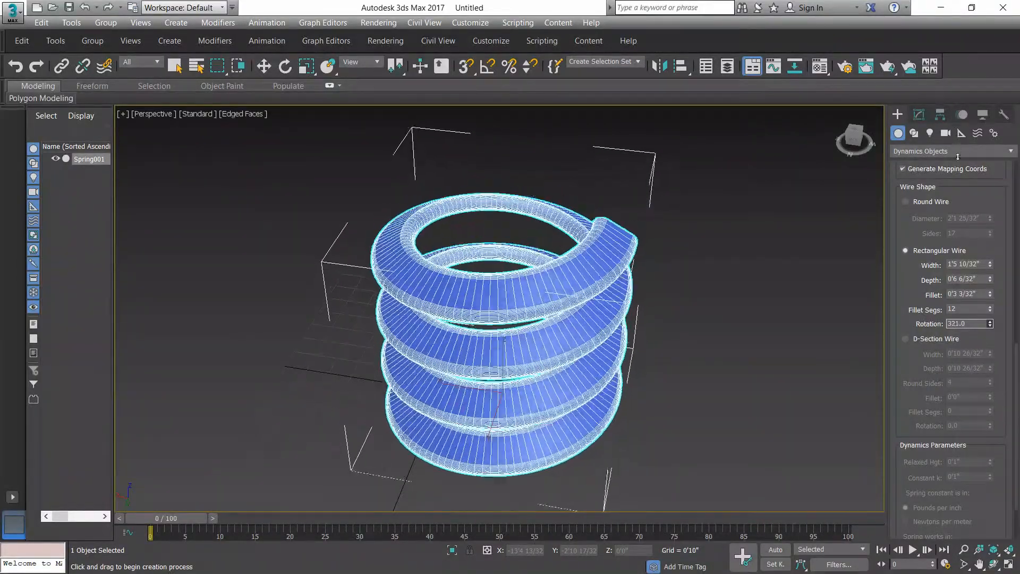
# Switch to D-Section Wire with width 0'6 16/32", depth 1'7 13/32", 44 round sides, fillet 0'9 22/32" and rotation 128
pyautogui.click(909, 339)
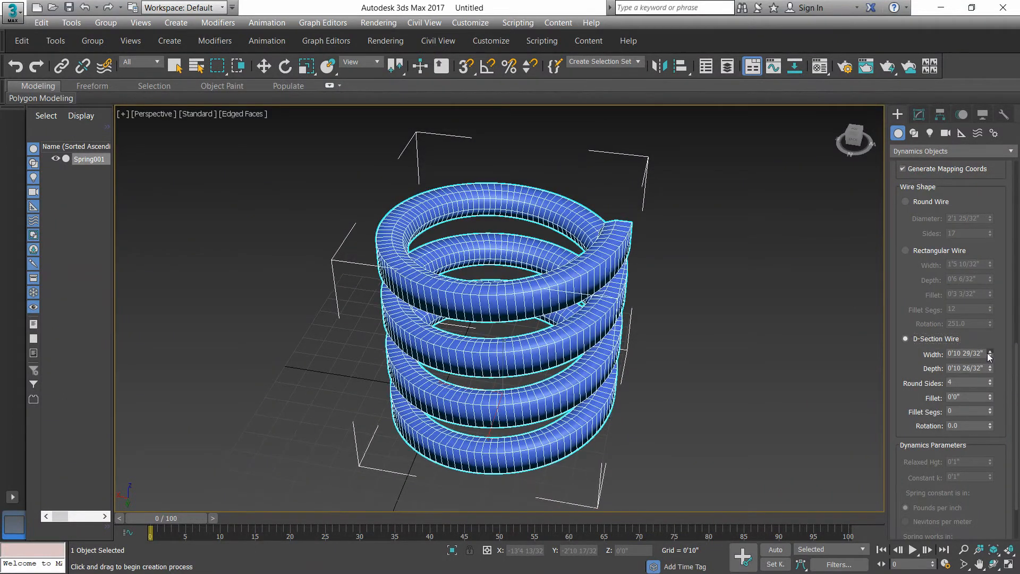
pyautogui.moveTo(989, 355); pyautogui.dragTo(996, 270)
pyautogui.moveTo(993, 366); pyautogui.dragTo(967, 419)
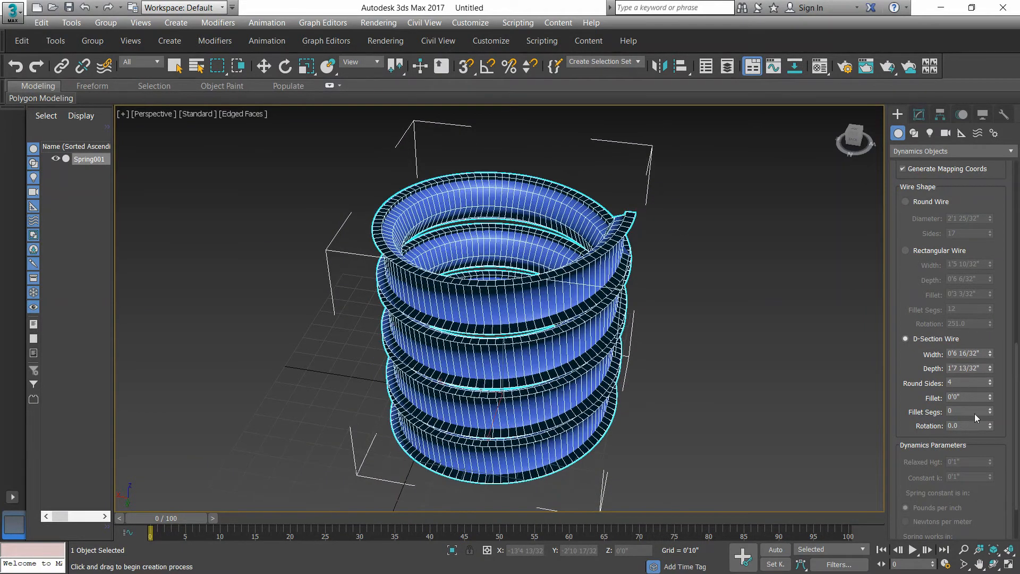
pyautogui.moveTo(990, 399); pyautogui.dragTo(991, 360)
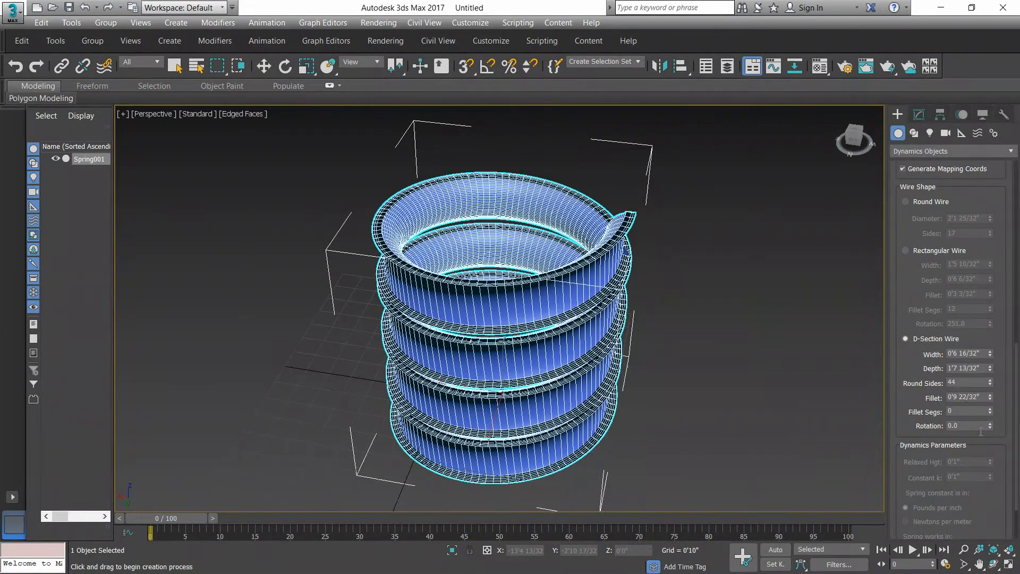
pyautogui.moveTo(989, 426); pyautogui.dragTo(1001, 359)
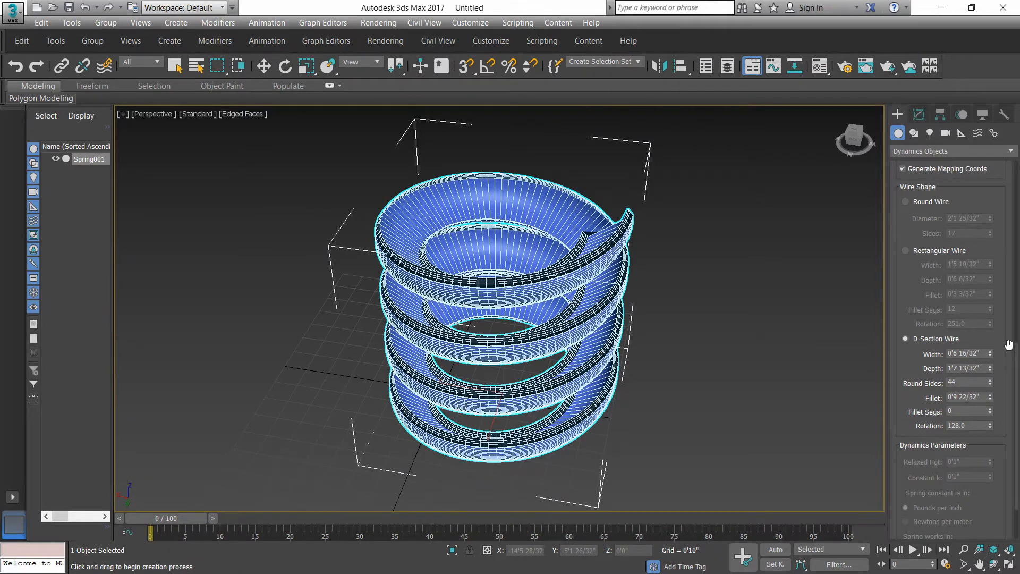
# Set the spring's end point method to Bound to Object Pivots, with relaxed height 1'2" and constant k 0'5 22/32"
pyautogui.moveTo(1016, 367); pyautogui.dragTo(1010, 198)
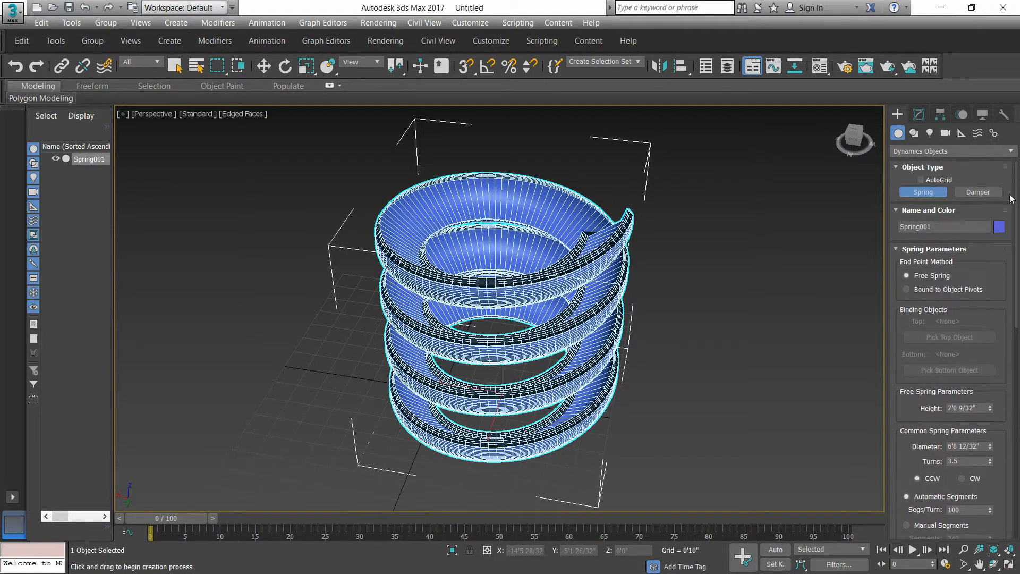
pyautogui.click(907, 290)
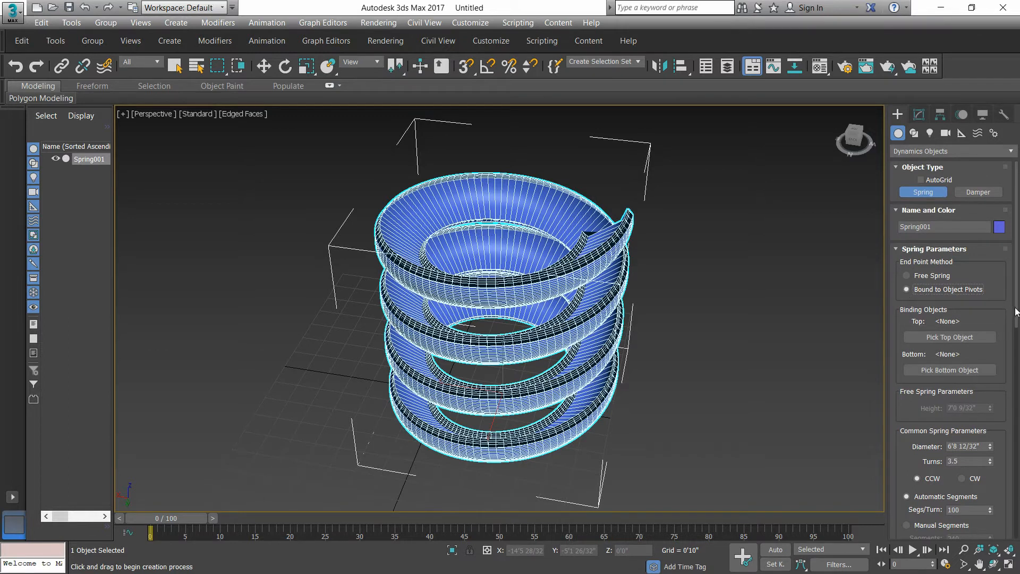
pyautogui.moveTo(1016, 307); pyautogui.dragTo(997, 554)
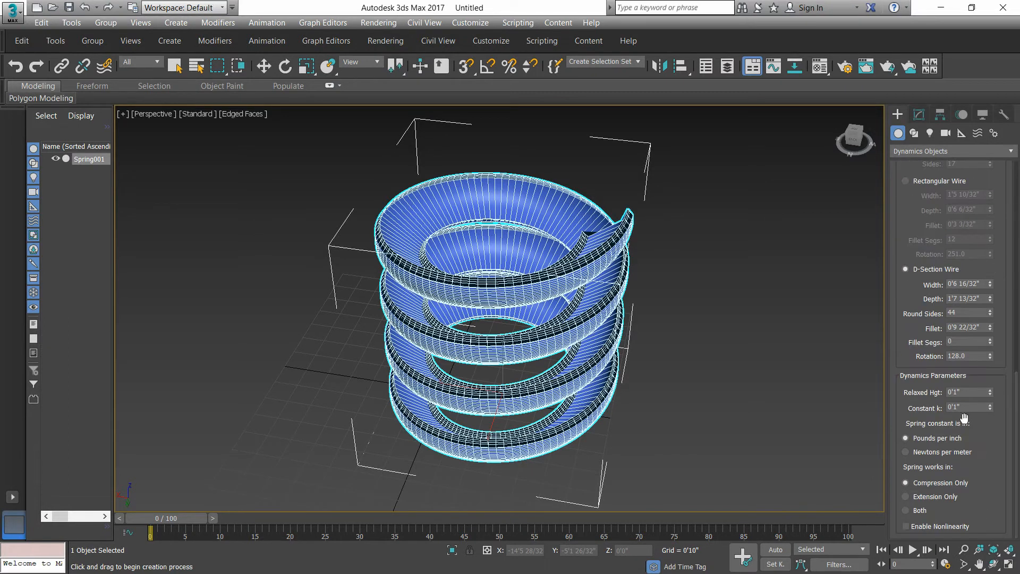
pyautogui.keyDown('alt'); pyautogui.moveTo(523, 350); pyautogui.dragTo(529, 328, button='middle'); pyautogui.keyUp('alt')
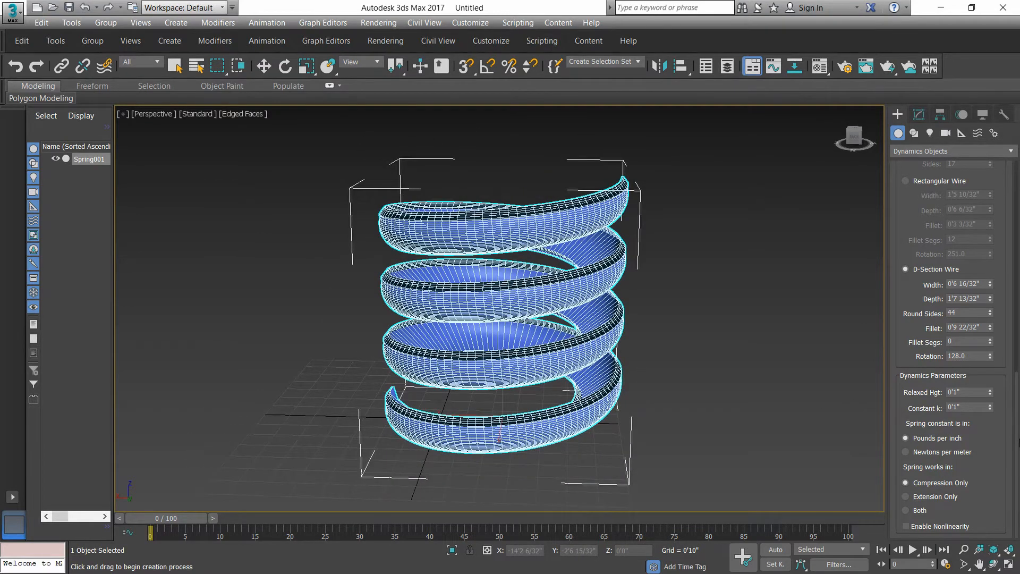
pyautogui.scroll(10, 943, 408)
pyautogui.scroll(2, 951, 351)
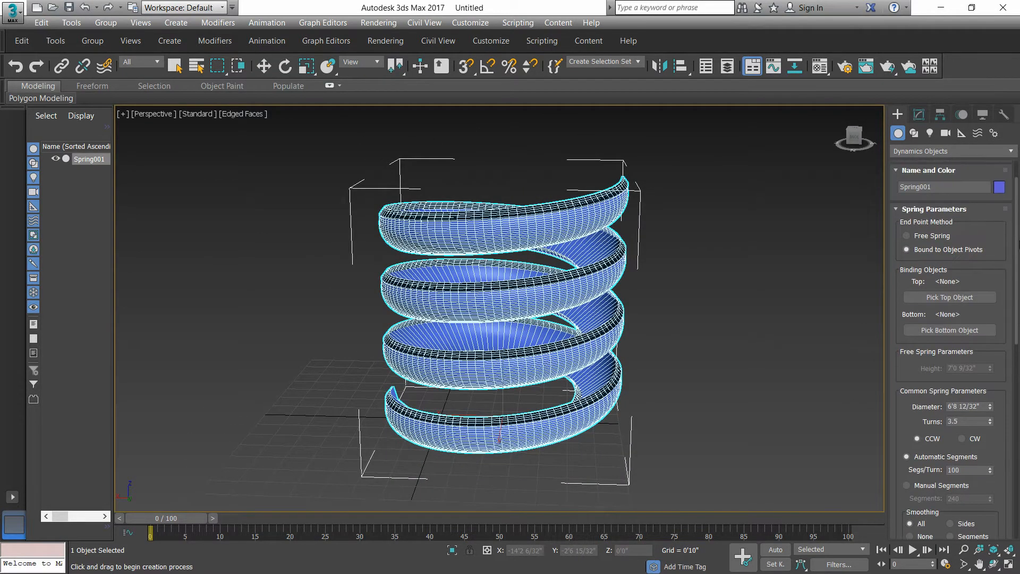
pyautogui.scroll(-12, 997, 416)
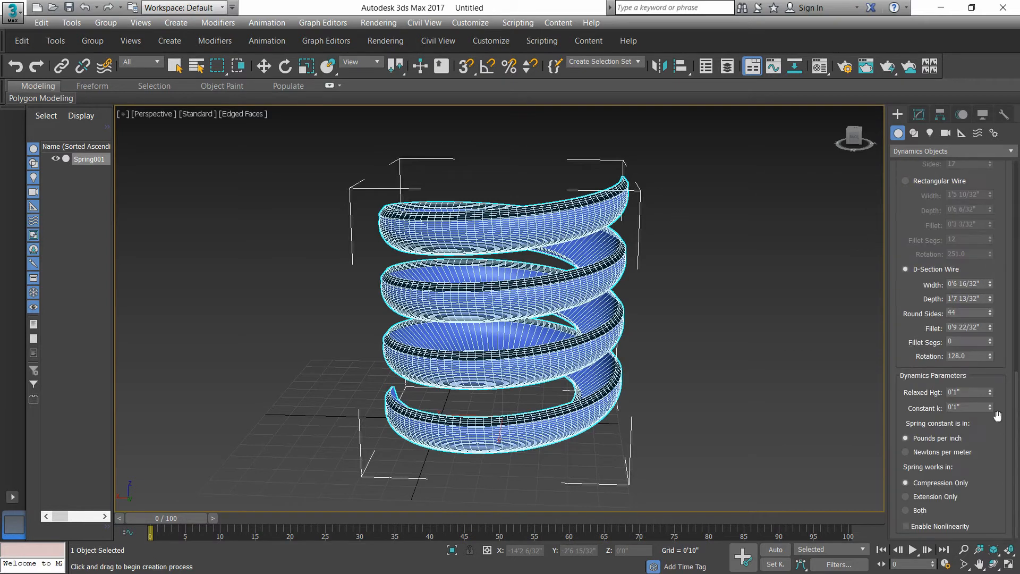
pyautogui.moveTo(991, 394); pyautogui.dragTo(988, 333)
pyautogui.moveTo(990, 405); pyautogui.dragTo(989, 383)
pyautogui.scroll(12, 988, 297)
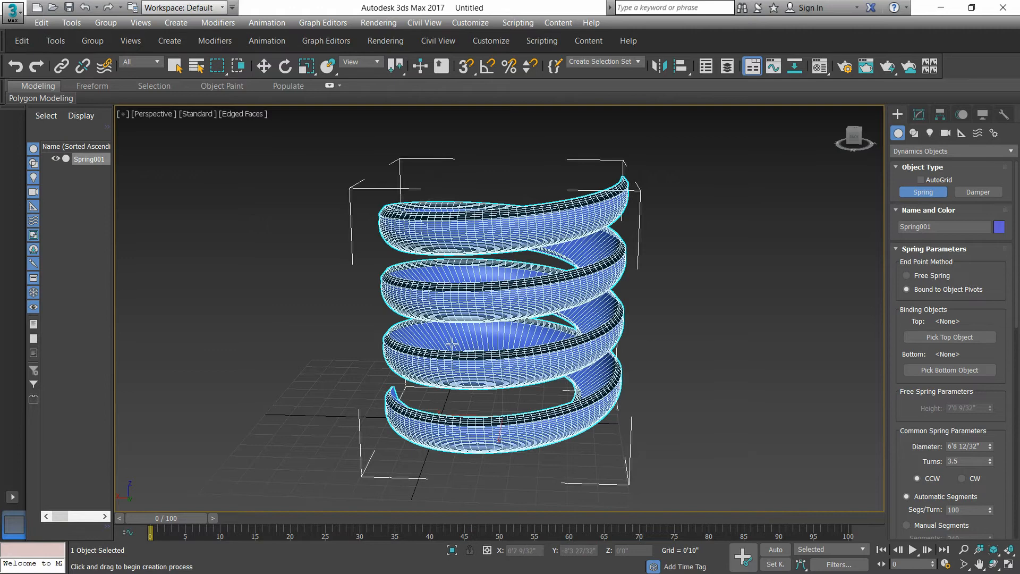
# Create a standard cylinder beside the spring, about 1'4" in radius and 17' high
pyautogui.keyDown('alt'); pyautogui.moveTo(475, 348); pyautogui.dragTo(480, 364, button='middle'); pyautogui.keyUp('alt')
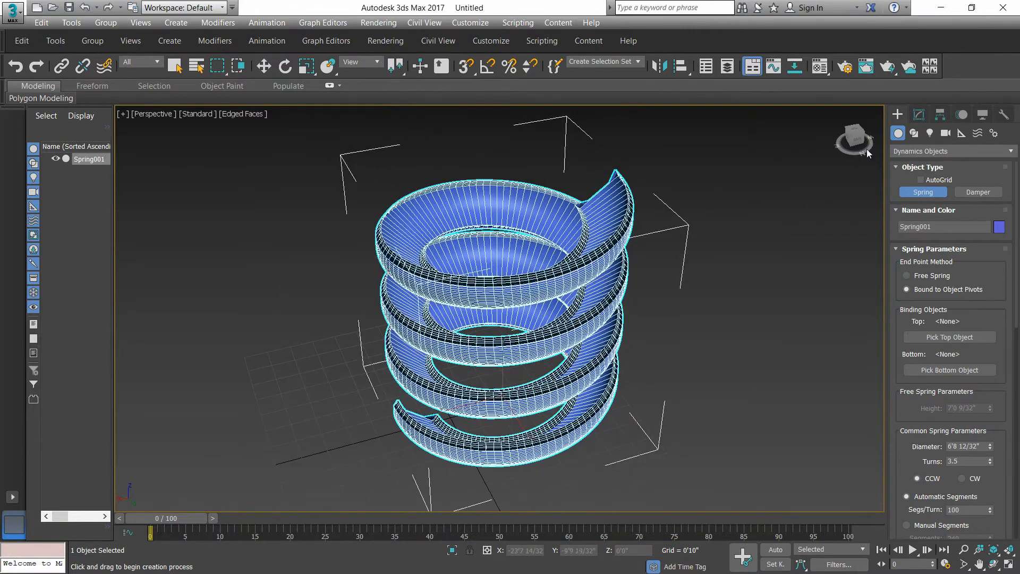
pyautogui.click(950, 150)
pyautogui.click(919, 165)
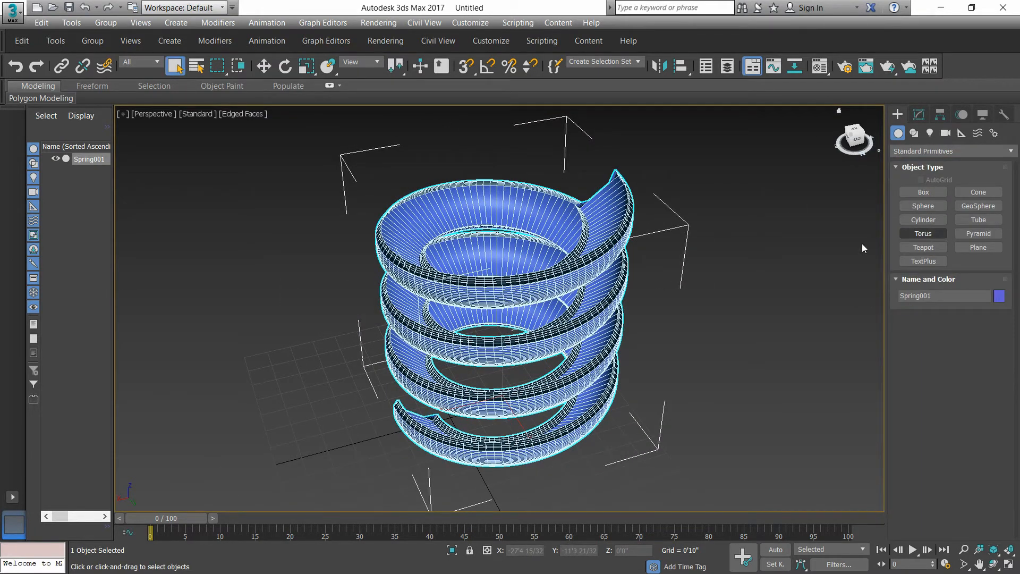
pyautogui.moveTo(568, 293); pyautogui.dragTo(316, 346, button='middle')
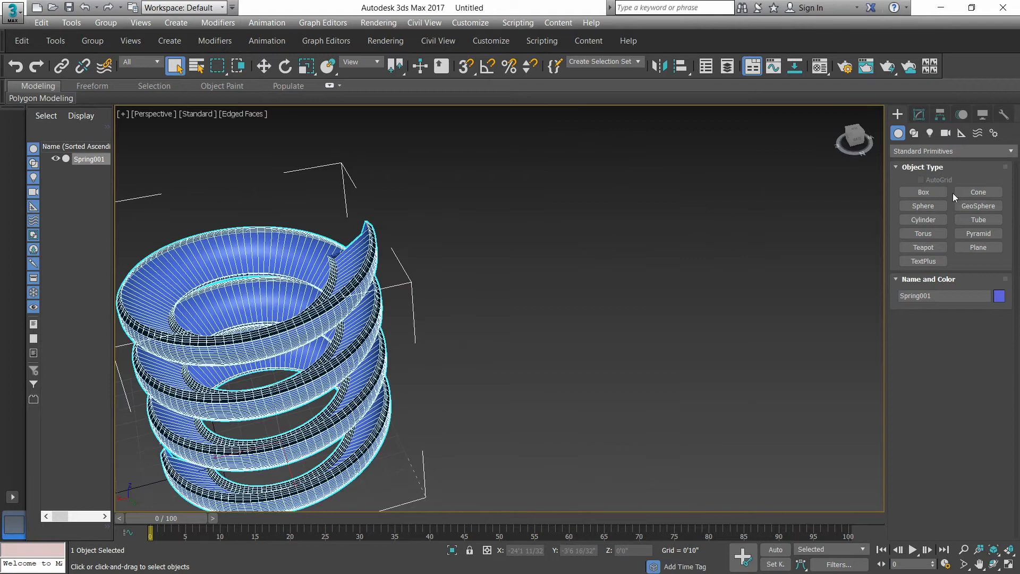
pyautogui.click(927, 219)
pyautogui.scroll(-5, 532, 340)
pyautogui.moveTo(591, 367); pyautogui.dragTo(594, 340)
pyautogui.click(622, 162)
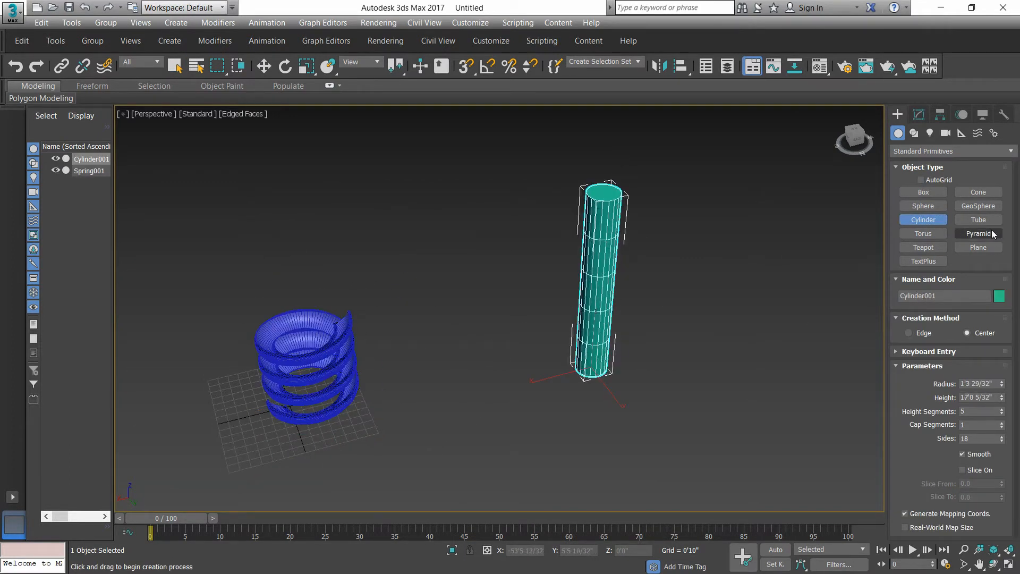
# Create a pointed cone on the far side of the cylinder, about 5'1" in base radius and 11'6" high
pyautogui.click(970, 194)
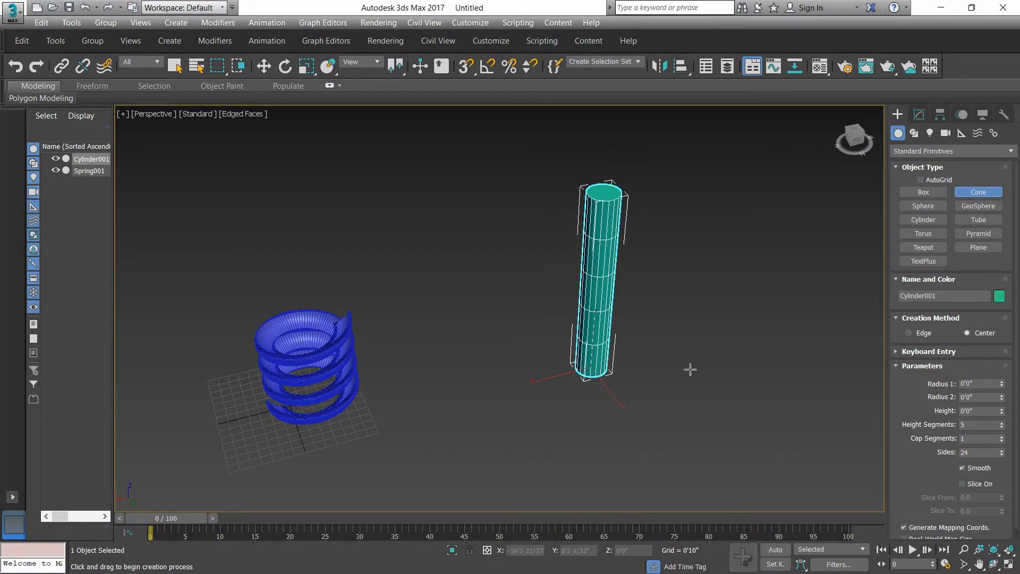
pyautogui.moveTo(690, 369); pyautogui.dragTo(558, 376, button='middle')
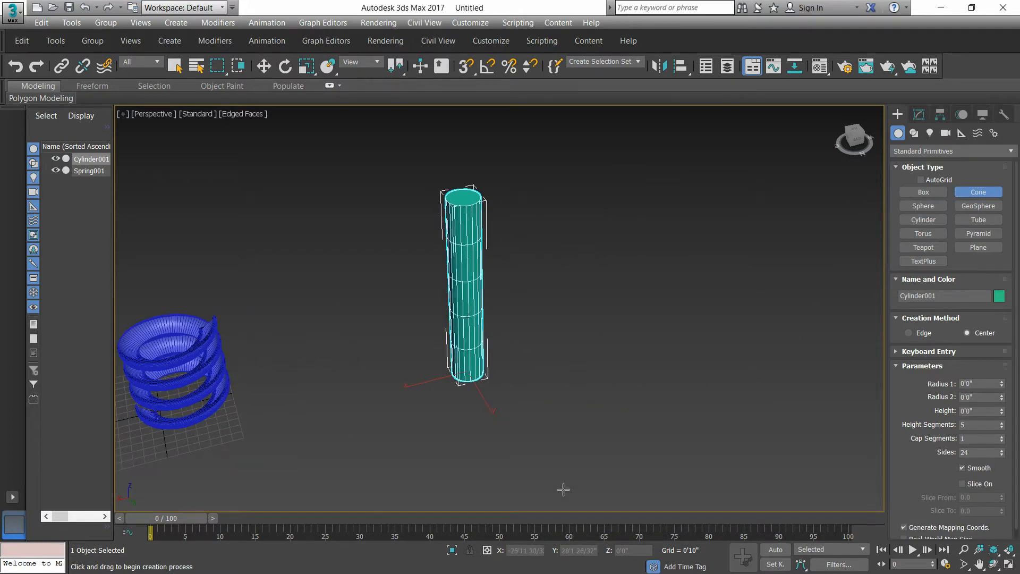
pyautogui.moveTo(727, 405); pyautogui.dragTo(813, 425)
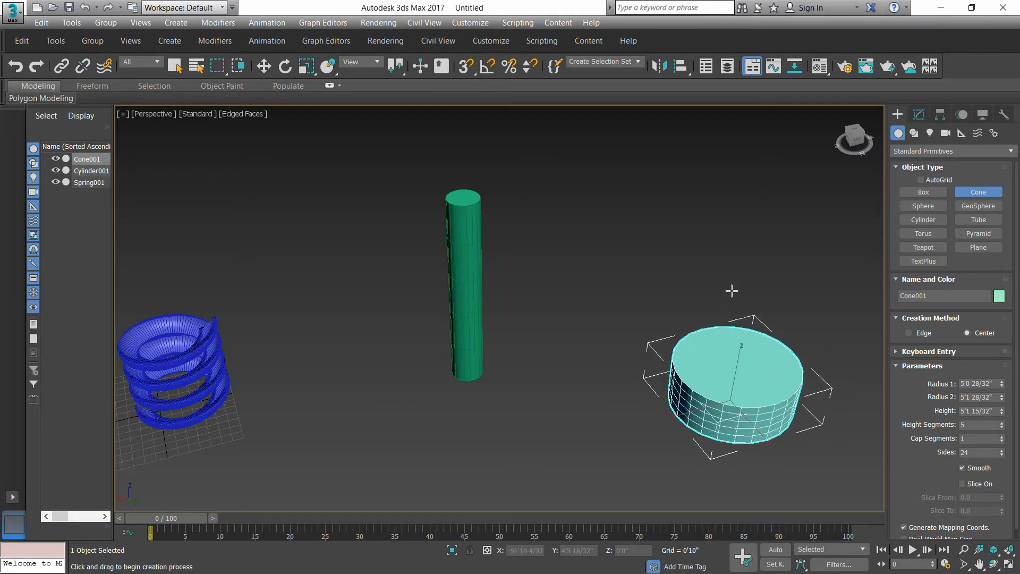
pyautogui.click(744, 234)
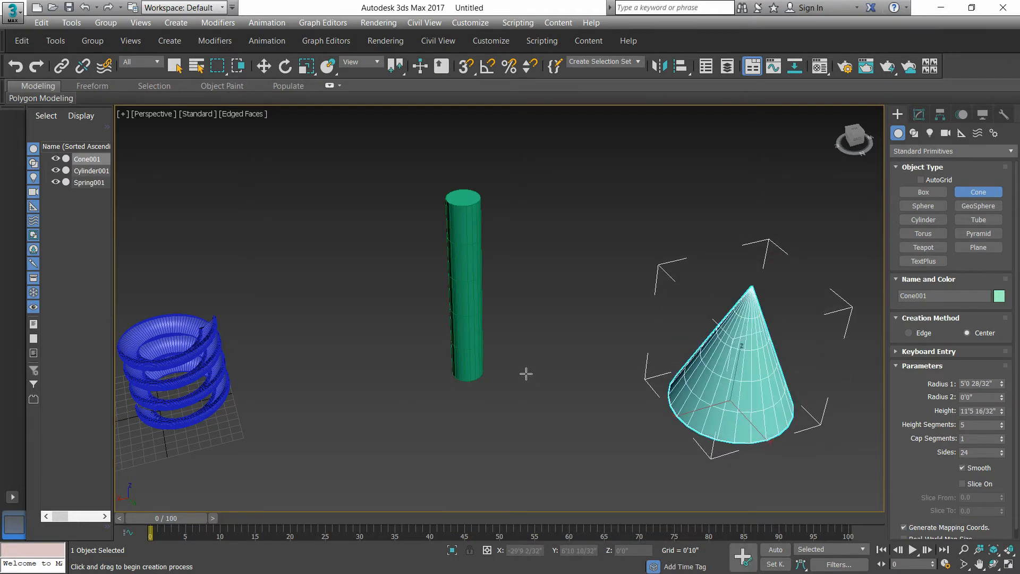
pyautogui.scroll(-3, 526, 374)
pyautogui.rightClick(599, 367)
pyautogui.click(794, 204)
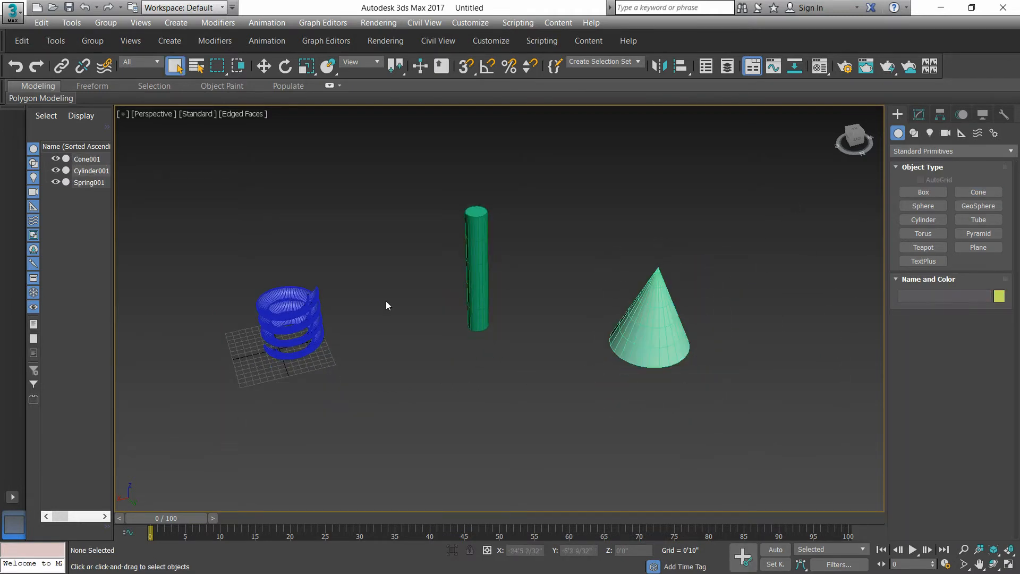
# Select the spring for modification and assign the cylinder as its top binding object
pyautogui.click(289, 322)
pyautogui.scroll(2, 289, 320)
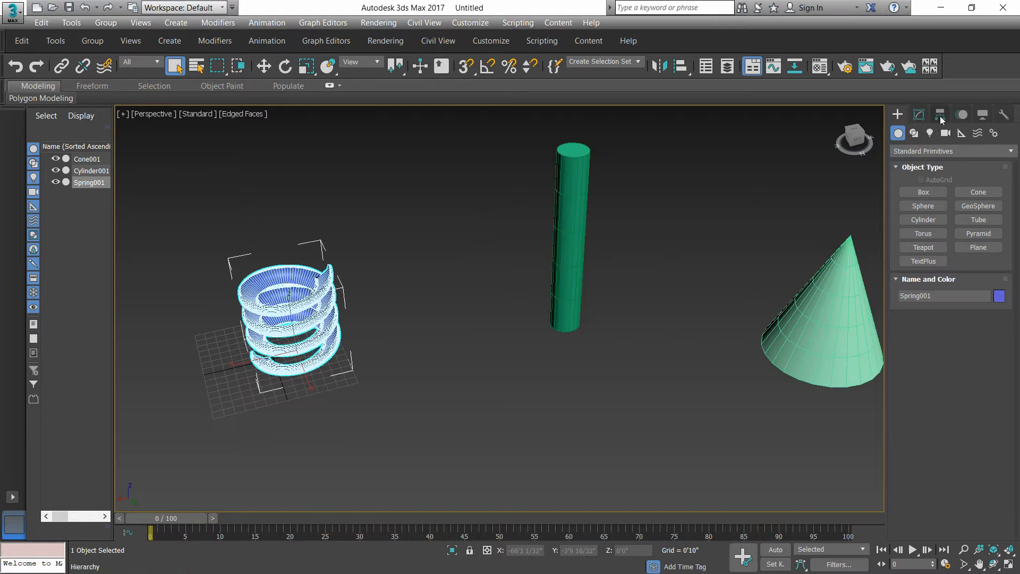
pyautogui.click(918, 114)
pyautogui.moveTo(658, 339); pyautogui.dragTo(600, 339, button='middle')
pyautogui.click(931, 360)
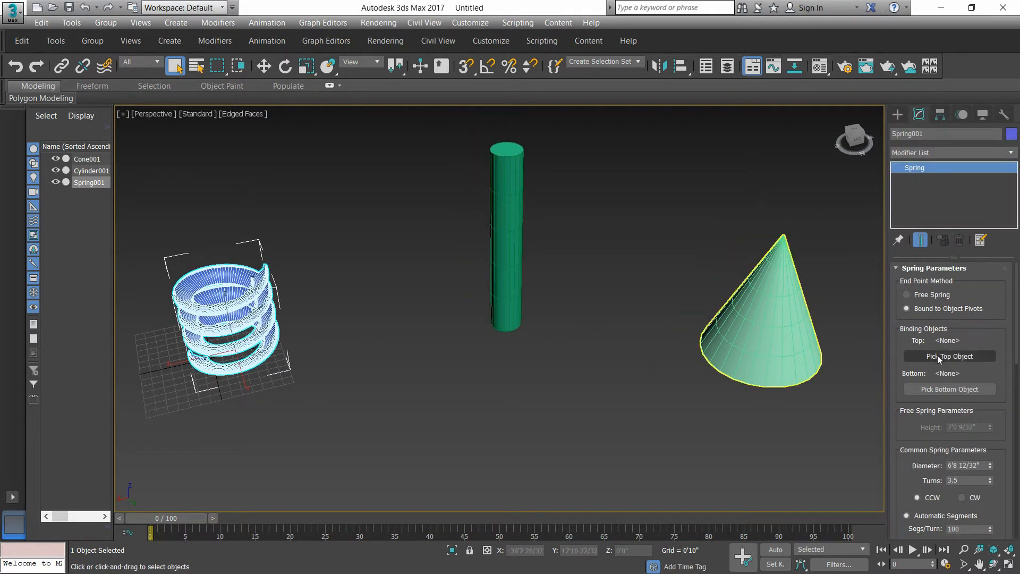
pyautogui.click(943, 355)
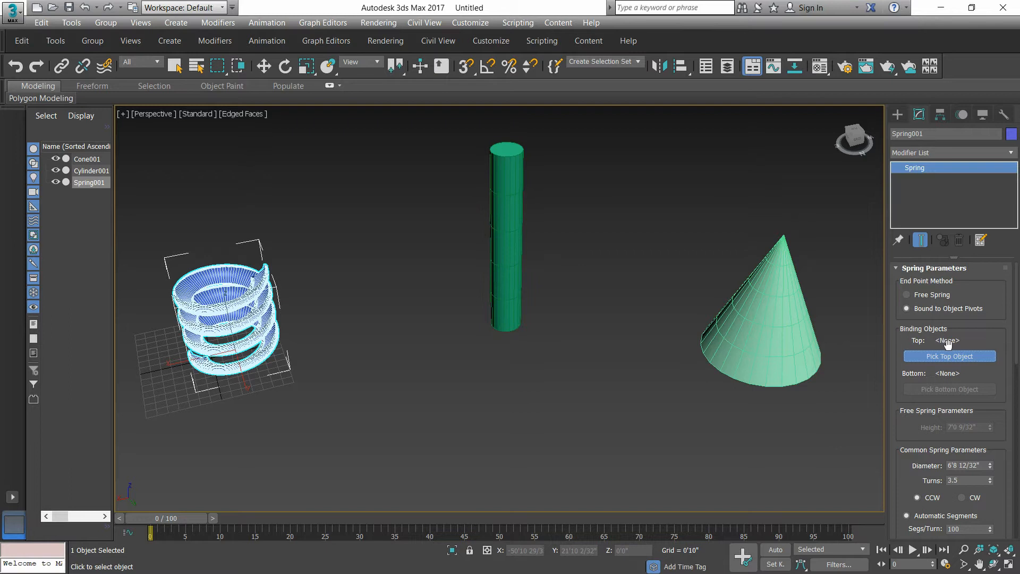
pyautogui.click(507, 245)
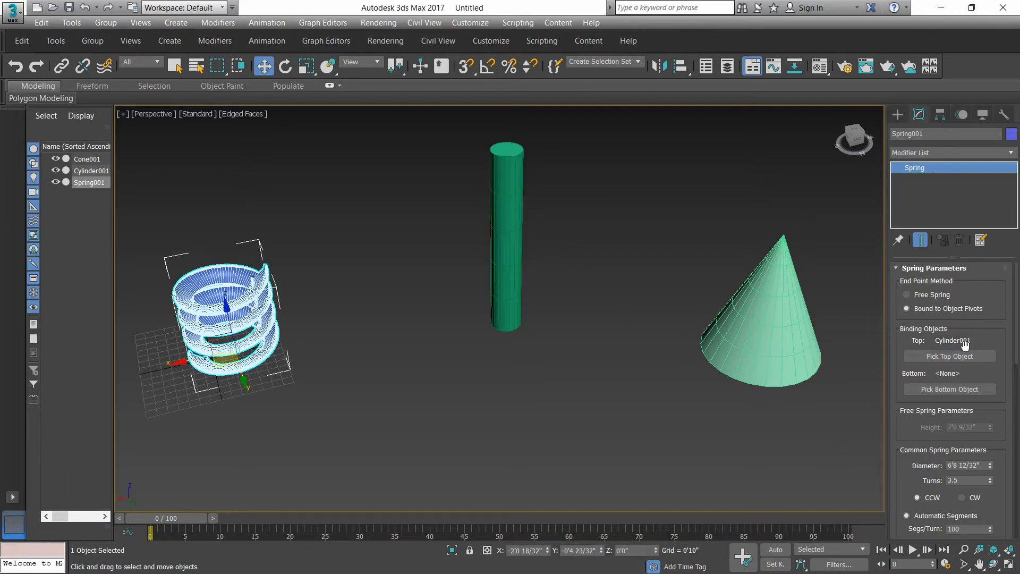
# Assign the cone as the spring's bottom binding object and inspect the spring stretched between both objects
pyautogui.click(952, 391)
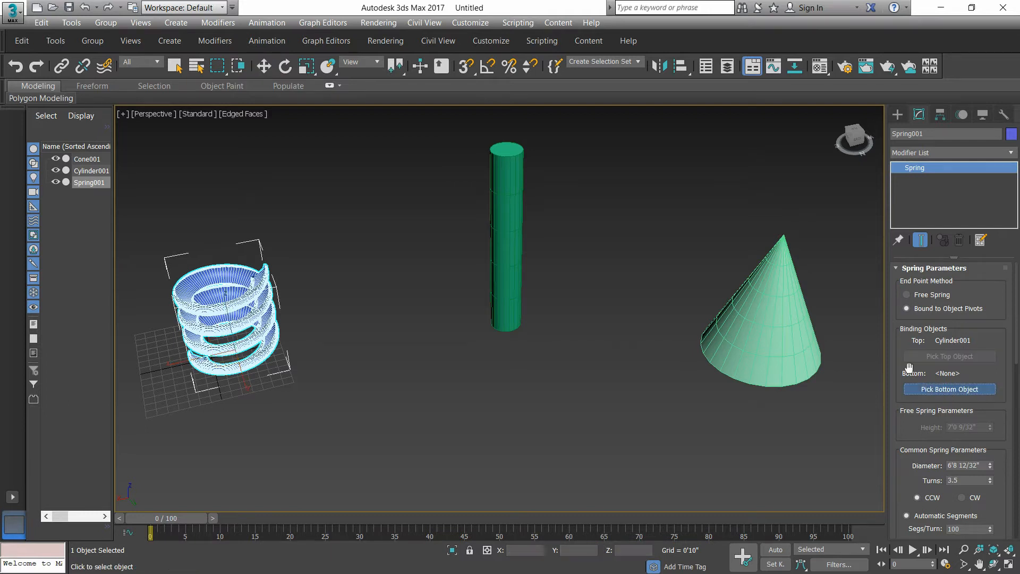
pyautogui.click(782, 299)
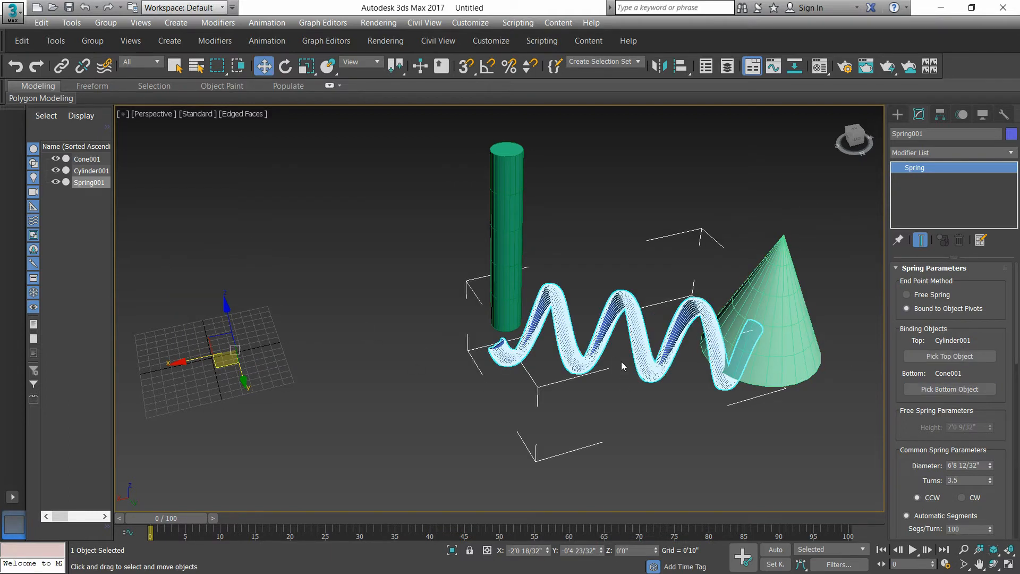
pyautogui.moveTo(621, 363); pyautogui.dragTo(509, 402, button='middle')
pyautogui.scroll(3, 508, 402)
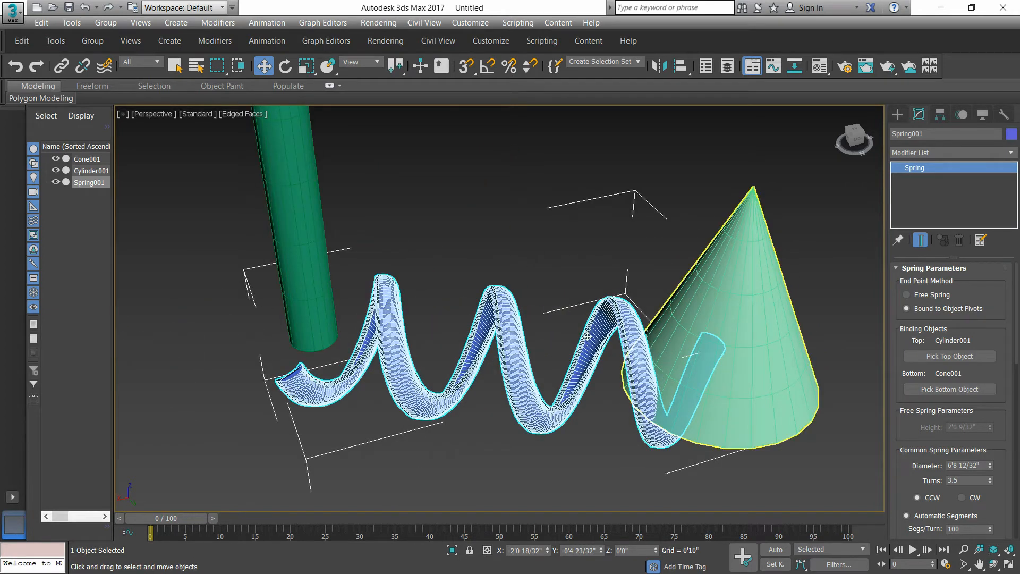
pyautogui.scroll(-5, 548, 382)
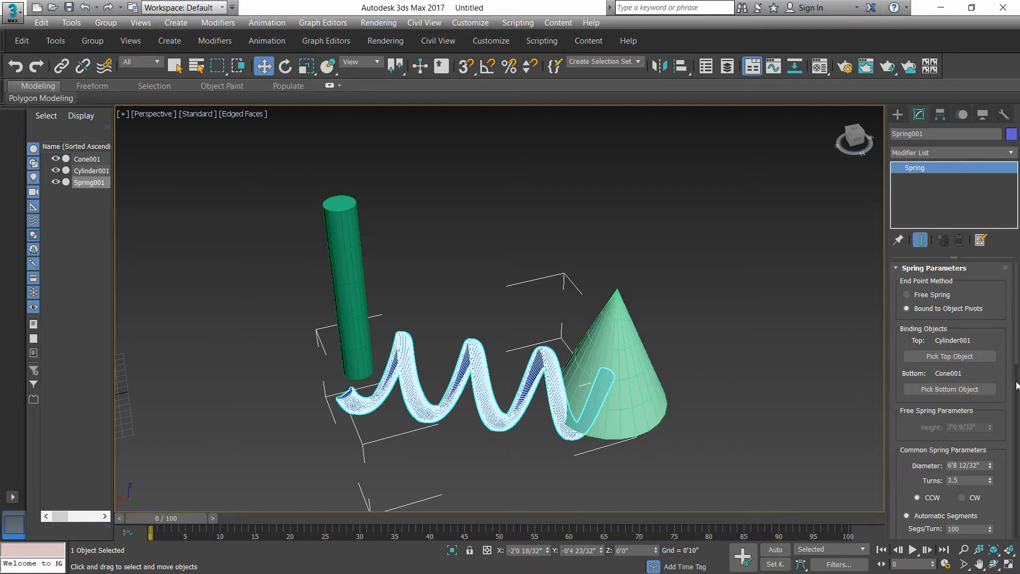
# Adjust the spring's relaxed height and make the spring work in both compression and extension
pyautogui.moveTo(1016, 319); pyautogui.dragTo(1018, 541)
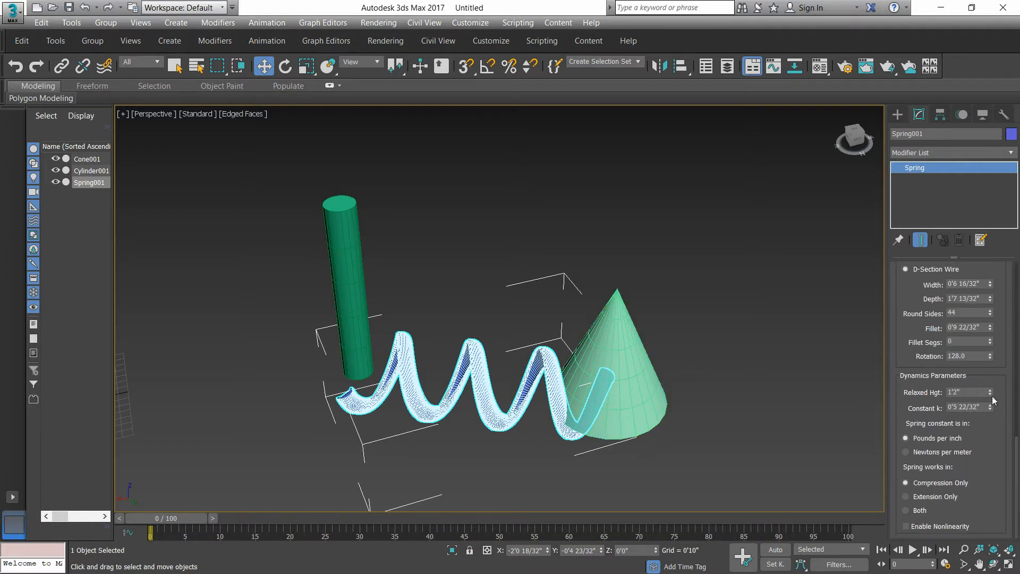
pyautogui.moveTo(989, 393)
pyautogui.mouseDown()
pyautogui.moveTo(998, 377)
pyautogui.moveTo(989, 390)
pyautogui.mouseUp()
pyautogui.click(906, 510)
pyautogui.moveTo(1017, 449); pyautogui.dragTo(1015, 267)
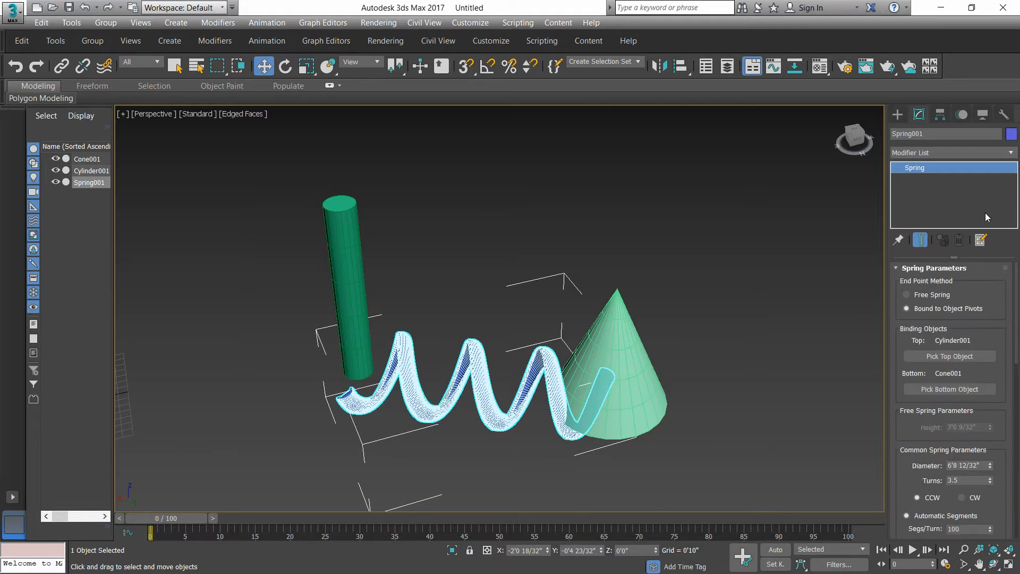
# Create a Damper dynamics object beside the cone, with a main cylinder about 14'2" in diameter and a pin-to-pin height of about 31'1"
pyautogui.click(898, 114)
pyautogui.click(935, 151)
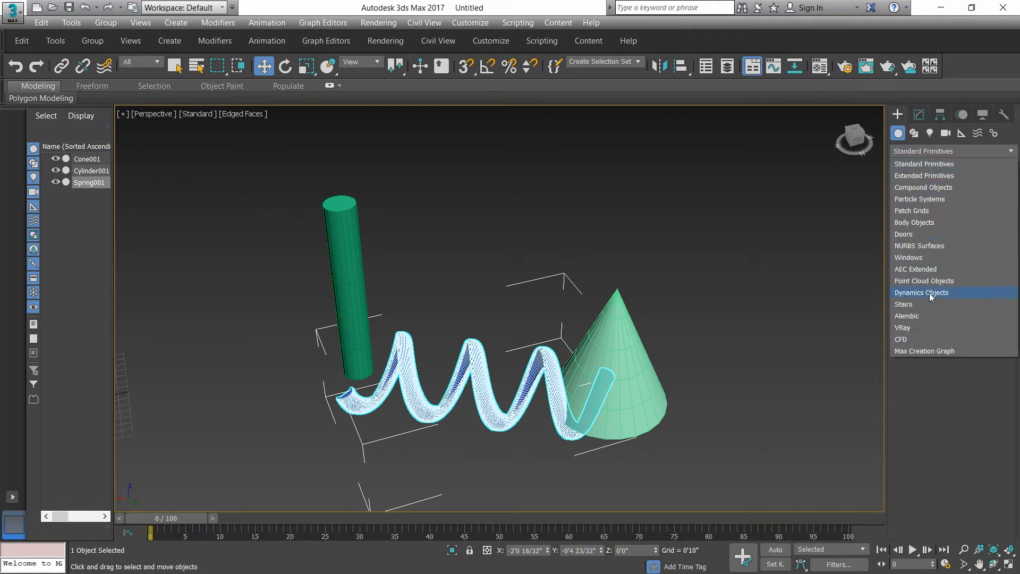
pyautogui.click(929, 292)
pyautogui.scroll(-5, 462, 366)
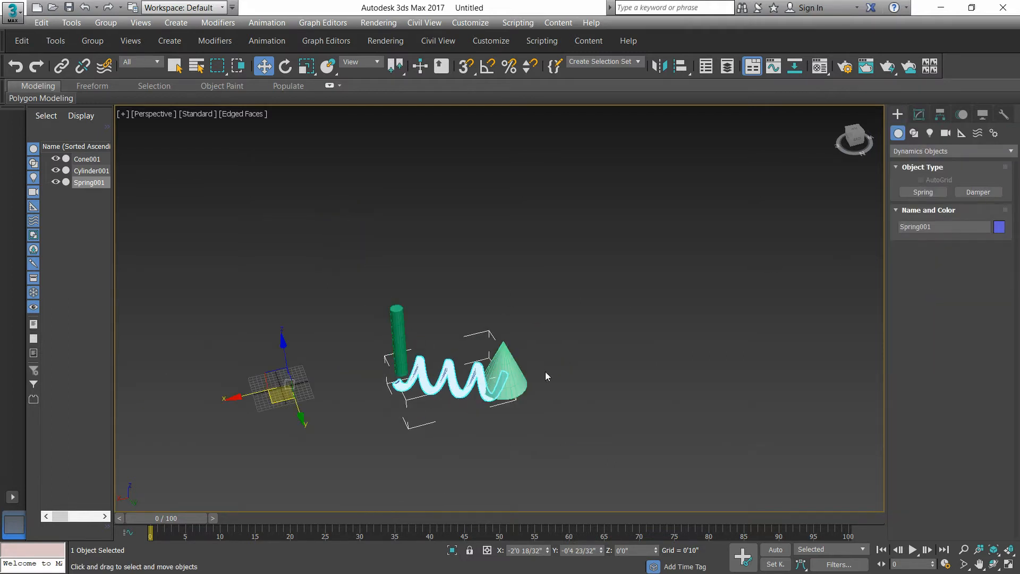
pyautogui.moveTo(545, 371); pyautogui.dragTo(475, 405, button='middle')
pyautogui.click(978, 192)
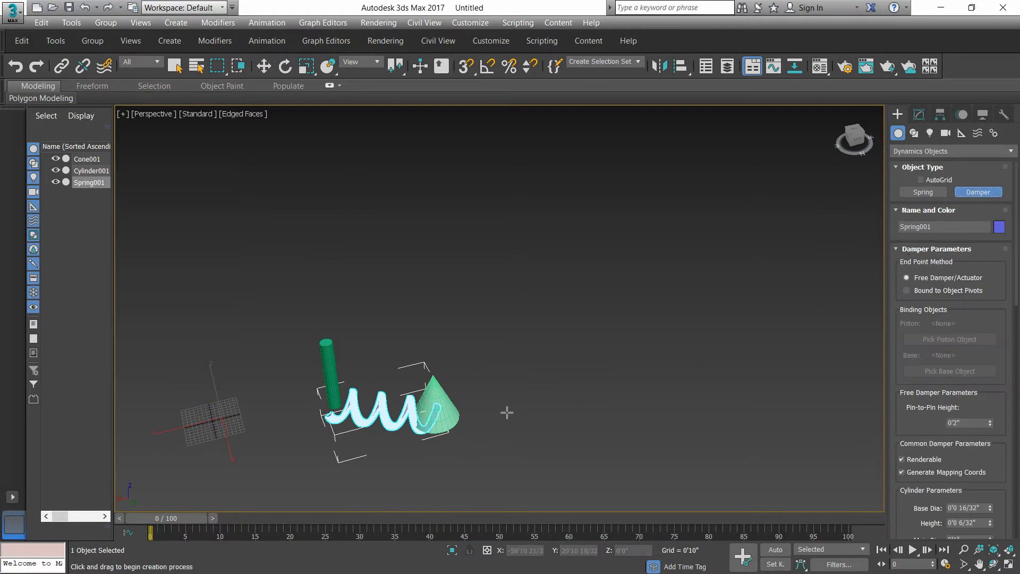
pyautogui.scroll(4, 531, 409)
pyautogui.moveTo(589, 393); pyautogui.dragTo(640, 406)
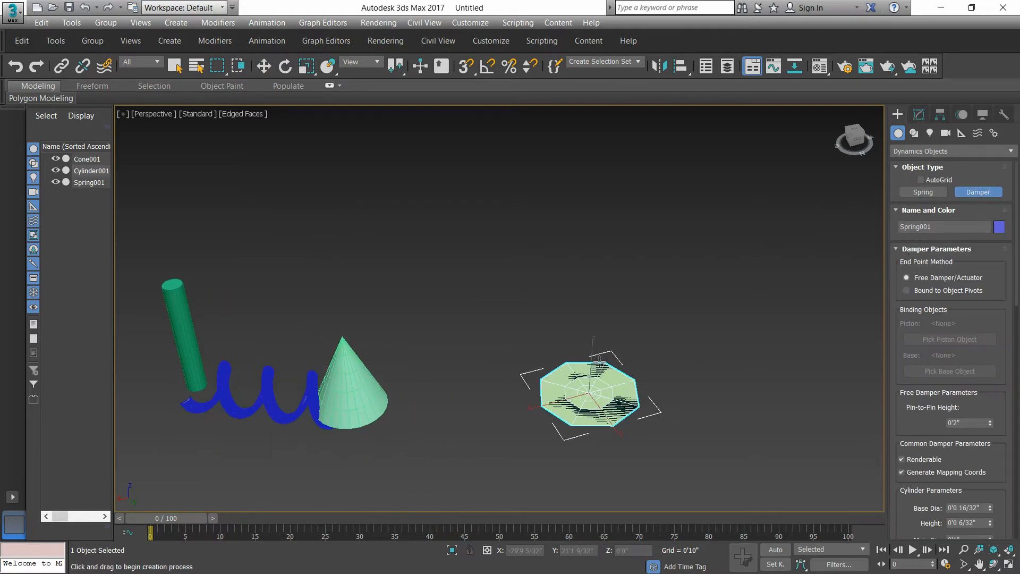
pyautogui.moveTo(617, 198); pyautogui.dragTo(632, 148)
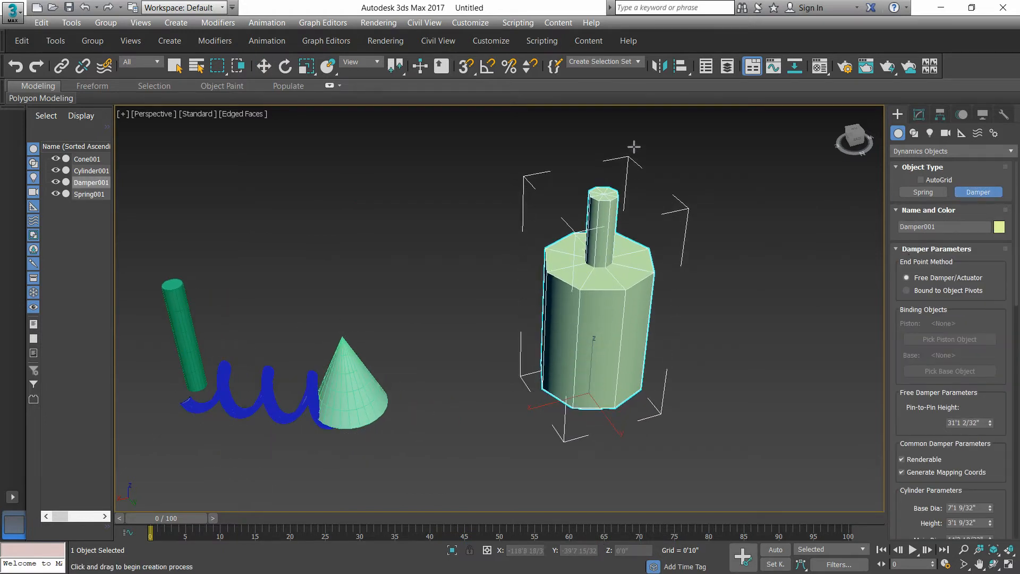
pyautogui.scroll(3, 611, 274)
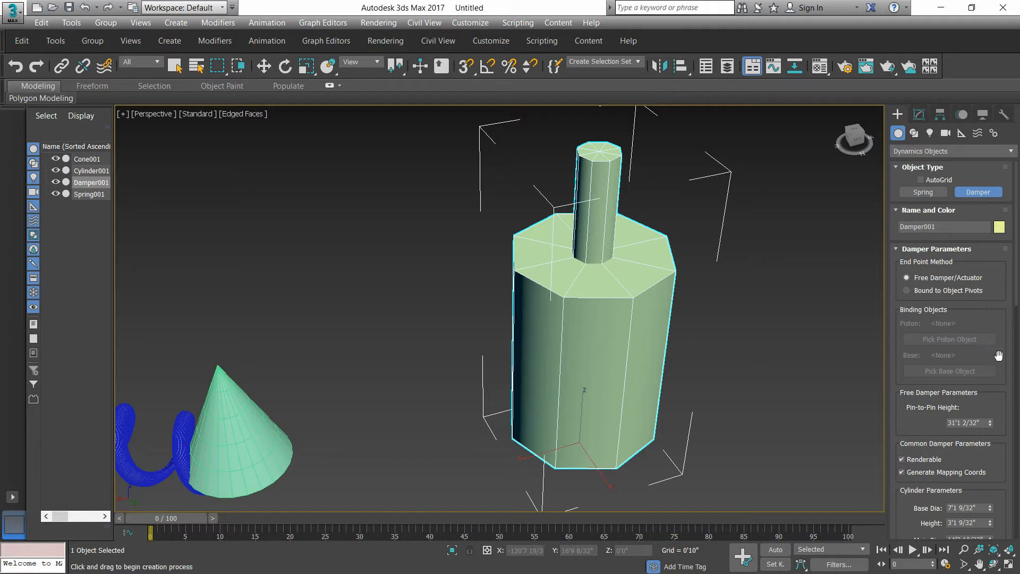
# Set the damper's pin-to-pin height to 30'9 21/32" and display the scene in wireframe
pyautogui.scroll(-5, 1015, 296)
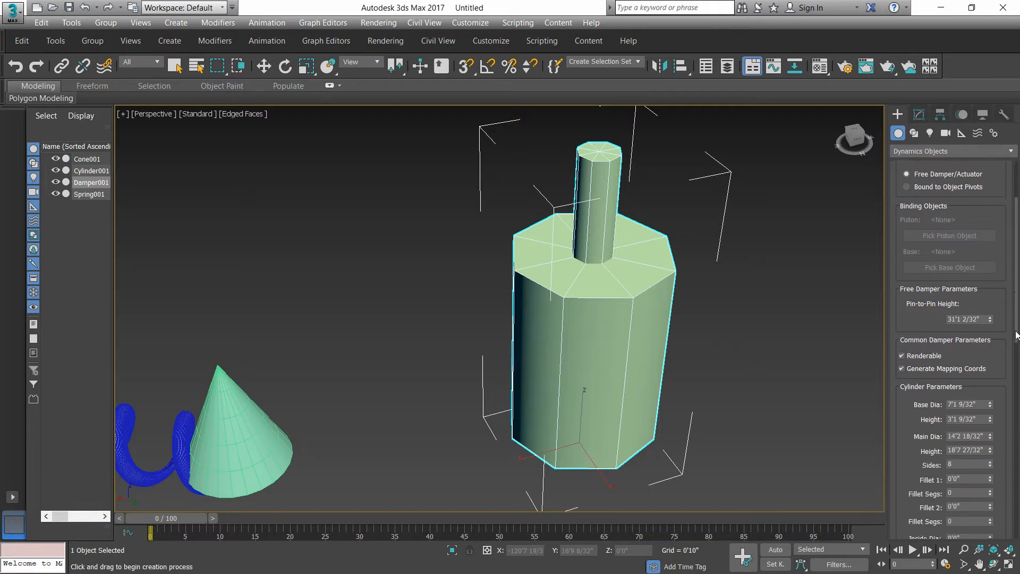
pyautogui.moveTo(988, 277); pyautogui.dragTo(995, 290)
pyautogui.press('F3')
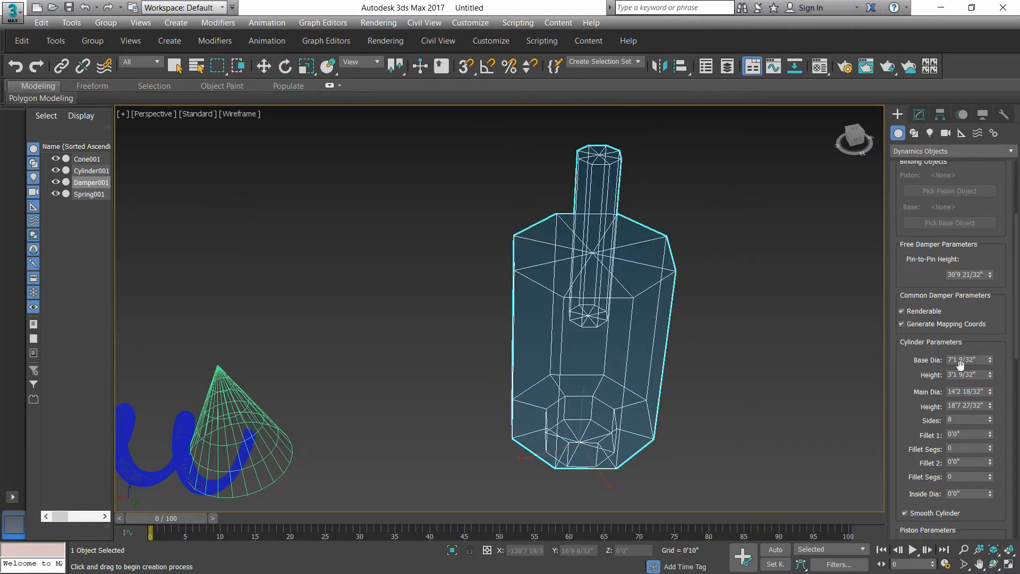
# Set the damper cylinder's base diameter to 31'3 15/32", base height to 6'5 29/32" and sides to 25
pyautogui.scroll(-3, 1014, 359)
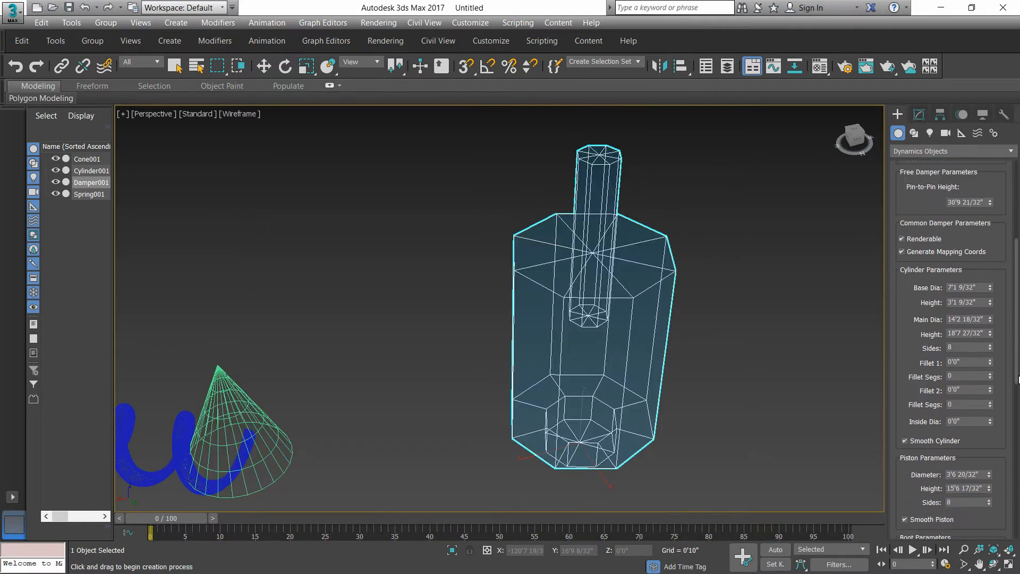
pyautogui.moveTo(990, 289); pyautogui.dragTo(897, 571)
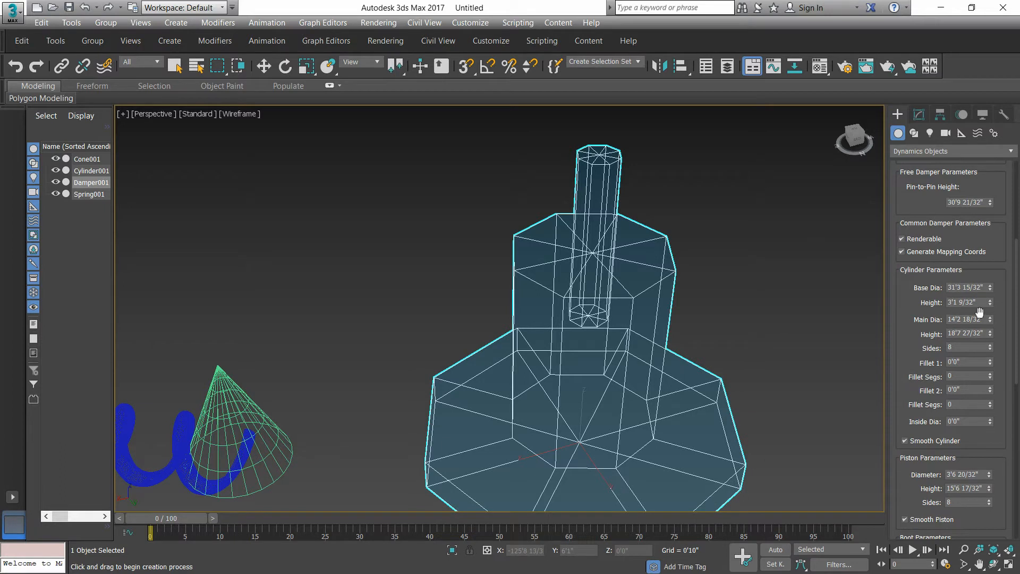
pyautogui.moveTo(990, 304); pyautogui.dragTo(16, 201)
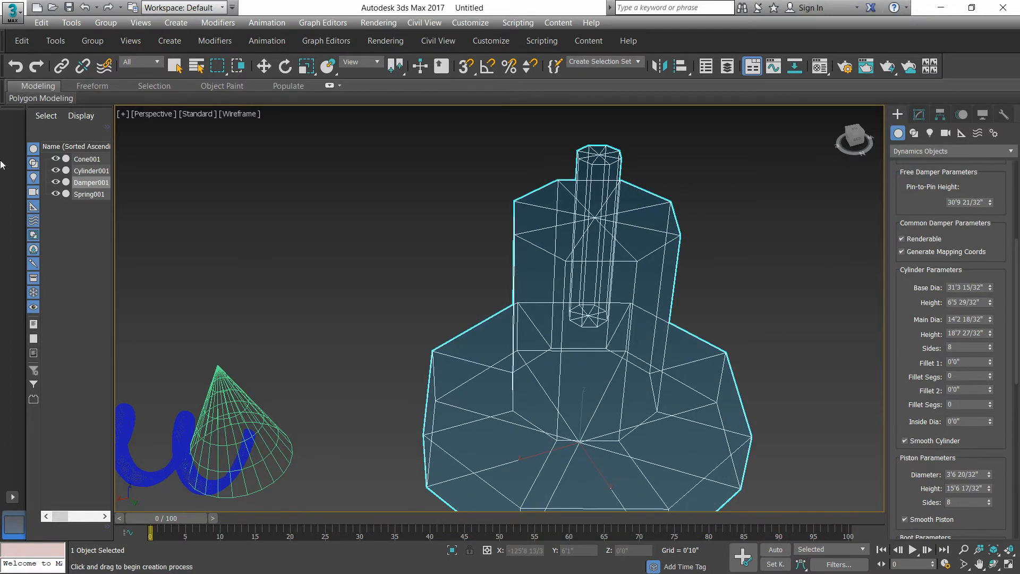
pyautogui.moveTo(420, 324); pyautogui.dragTo(335, 295, button='middle')
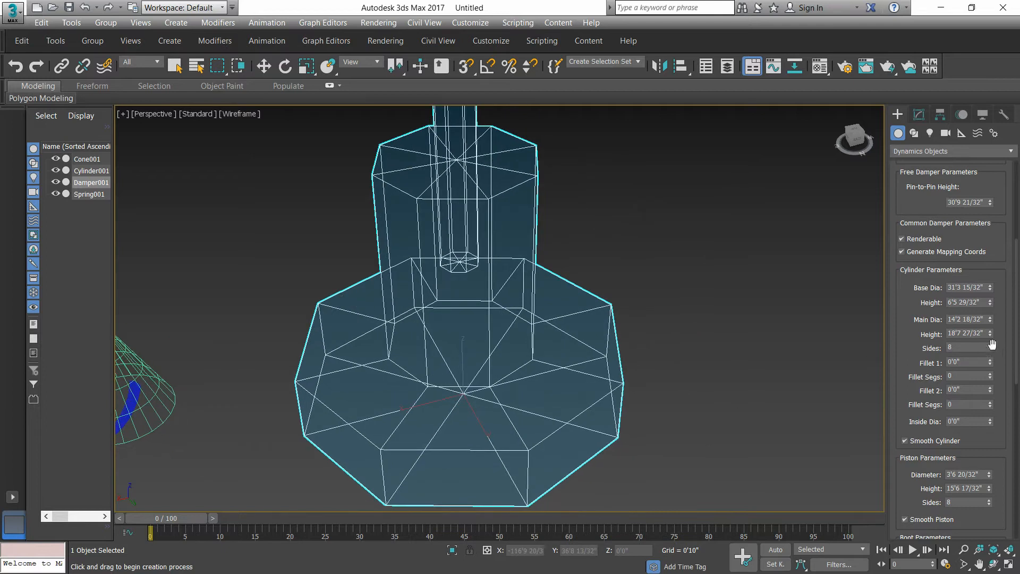
pyautogui.moveTo(990, 345); pyautogui.dragTo(987, 346)
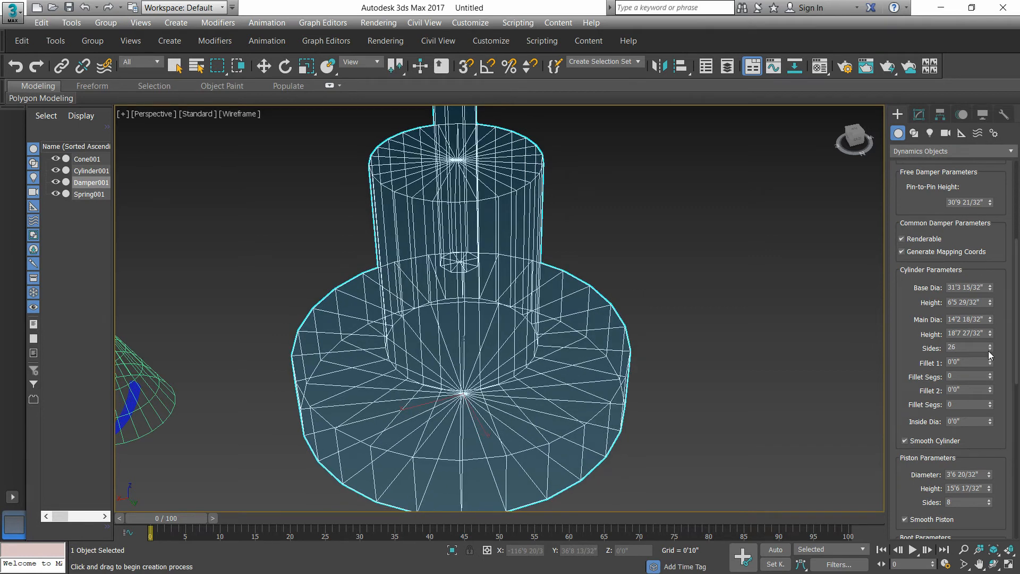
pyautogui.click(988, 350)
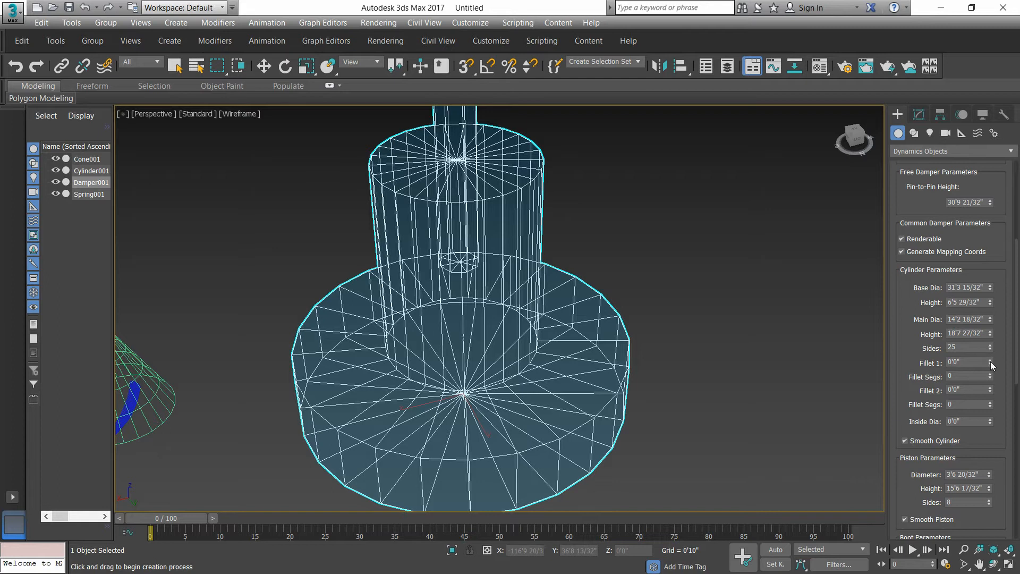
# Round the damper cylinder with Fillet 1 of 1'7" using 75 segments and Fillet 2 of 1'2 25/32" using 53 segments
pyautogui.moveTo(990, 361); pyautogui.dragTo(988, 333)
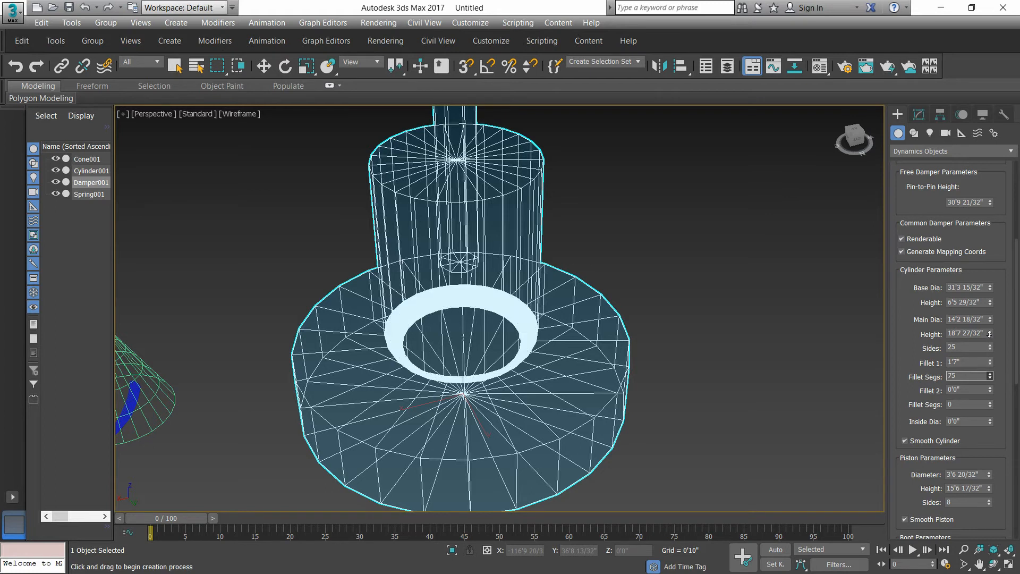
pyautogui.moveTo(989, 392); pyautogui.dragTo(995, 322)
pyautogui.moveTo(989, 406); pyautogui.dragTo(989, 375)
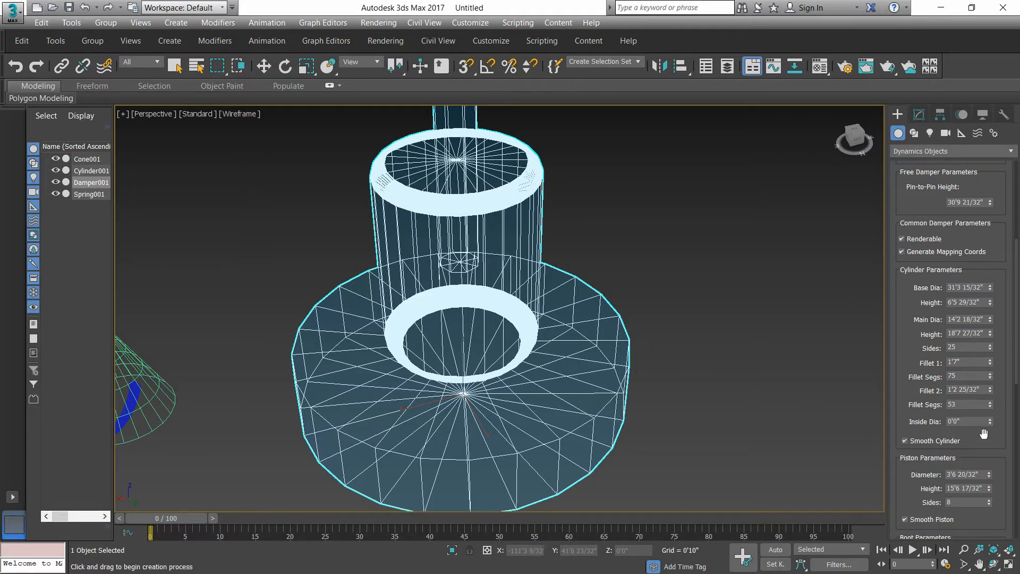
# Set the damper cylinder's inside diameter to 6'8 28/32" and return the view to shaded display with edged faces
pyautogui.moveTo(990, 423); pyautogui.dragTo(794, 563)
pyautogui.moveTo(1016, 382); pyautogui.dragTo(1009, 428)
pyautogui.press('F3')
pyautogui.press('F3')
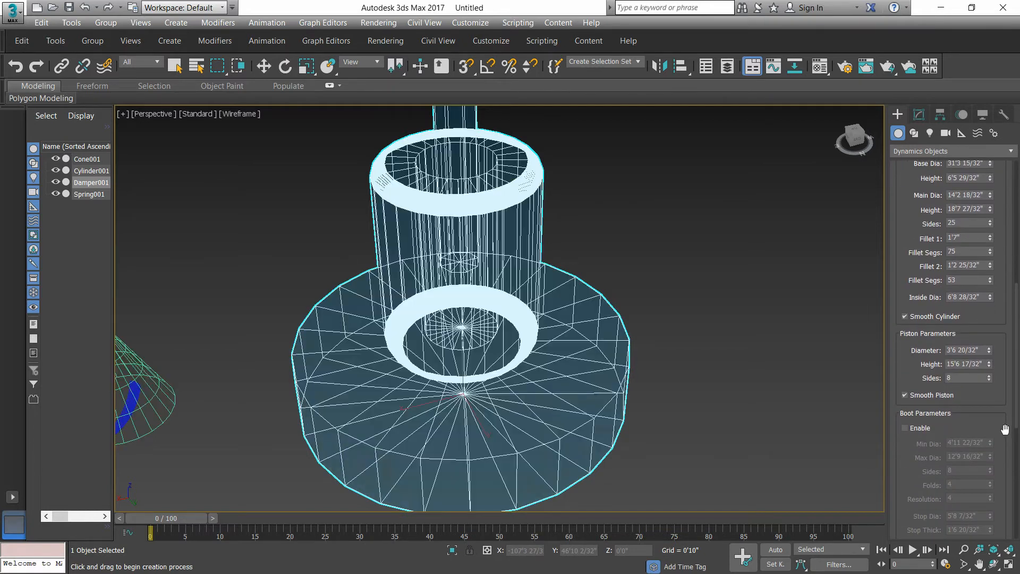
pyautogui.press('F3')
pyautogui.scroll(-4, 583, 388)
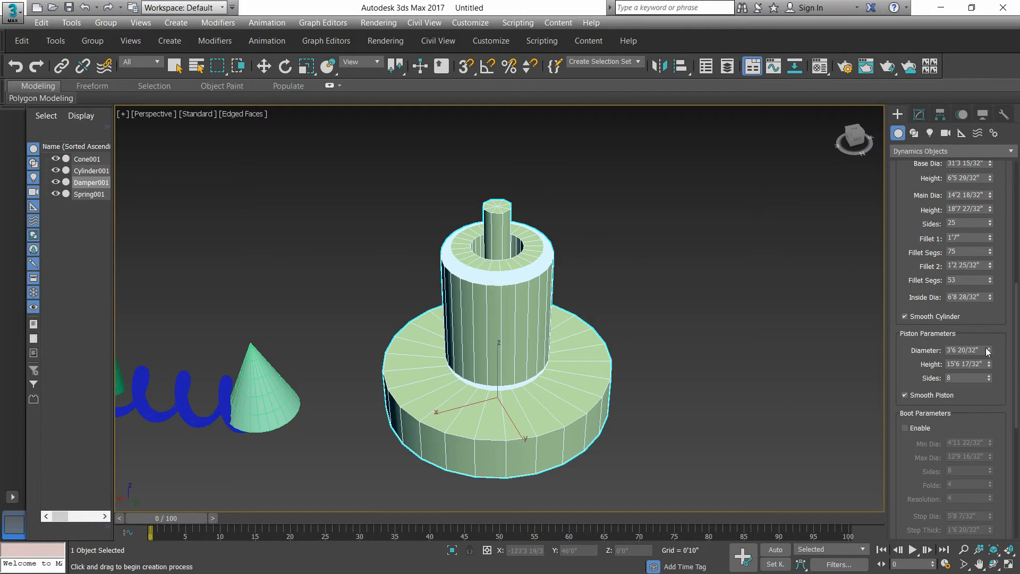
# Set the piston's diameter to 3'4 23/32", height to 25'8 30/32" and sides to 29, dismissing the autosave warning
pyautogui.moveTo(987, 351)
pyautogui.mouseDown()
pyautogui.moveTo(980, 114)
pyautogui.moveTo(1000, 372)
pyautogui.moveTo(994, 362)
pyautogui.mouseUp()
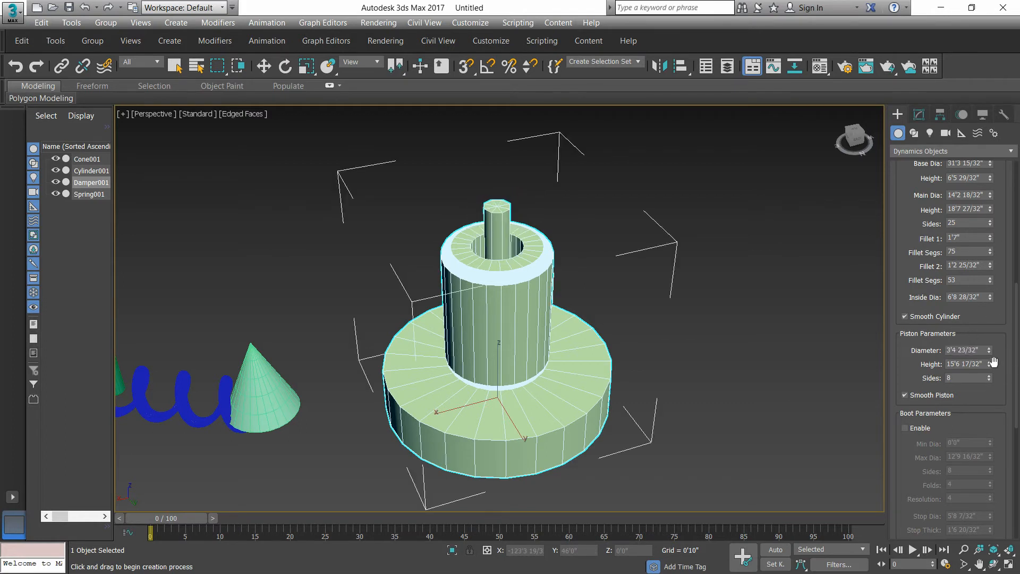
pyautogui.moveTo(963, 207); pyautogui.dragTo(966, 204)
pyautogui.moveTo(979, 333); pyautogui.dragTo(990, 361)
pyautogui.click(989, 362)
pyautogui.click(989, 376)
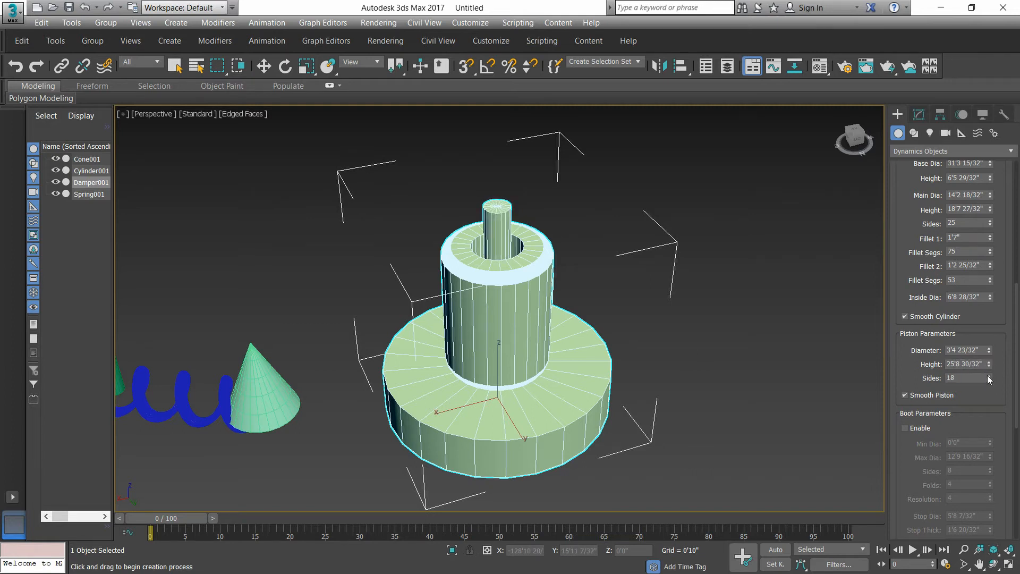
pyautogui.click(989, 376)
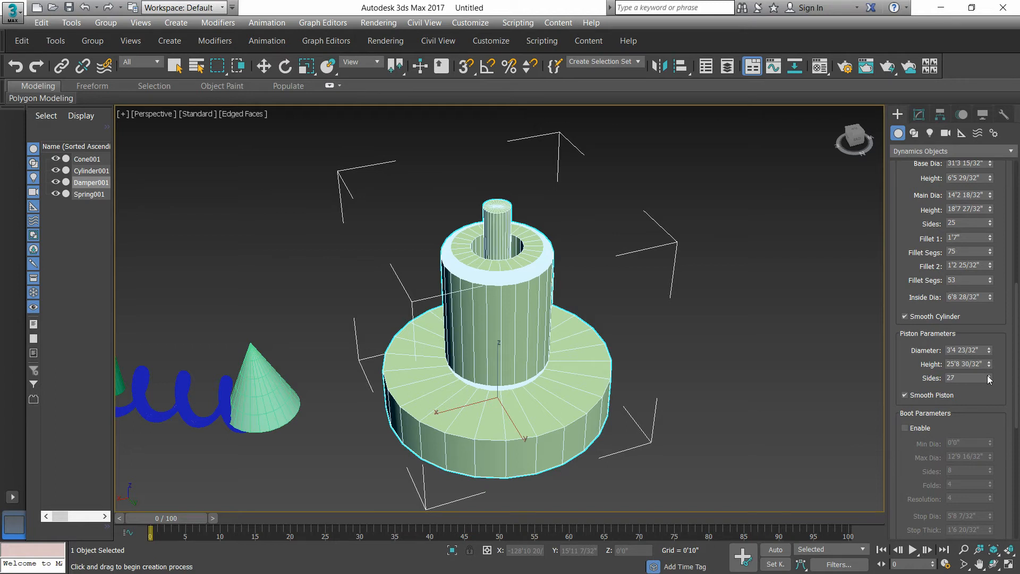
pyautogui.click(988, 375)
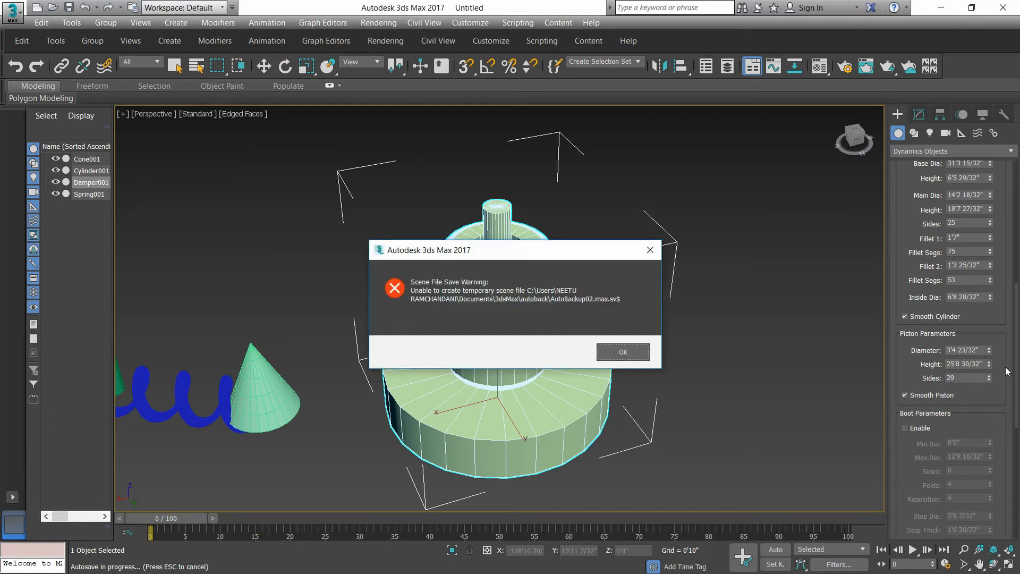
pyautogui.click(649, 250)
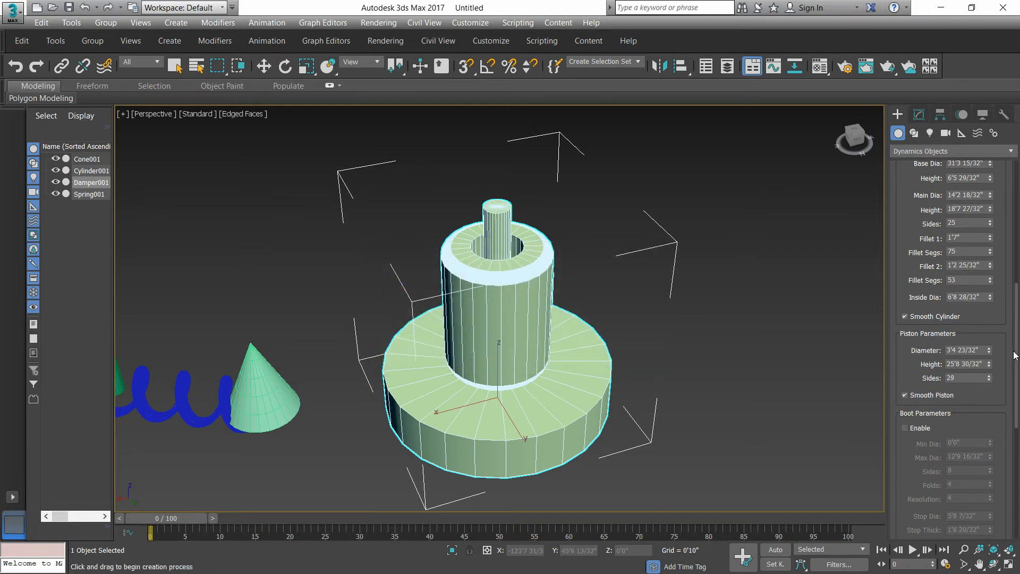
# Enable the damper's boot with a minimum diameter of 5'7 17/32" and a maximum diameter of 18'8 13/32"
pyautogui.scroll(-5, 1015, 441)
pyautogui.scroll(3, 929, 292)
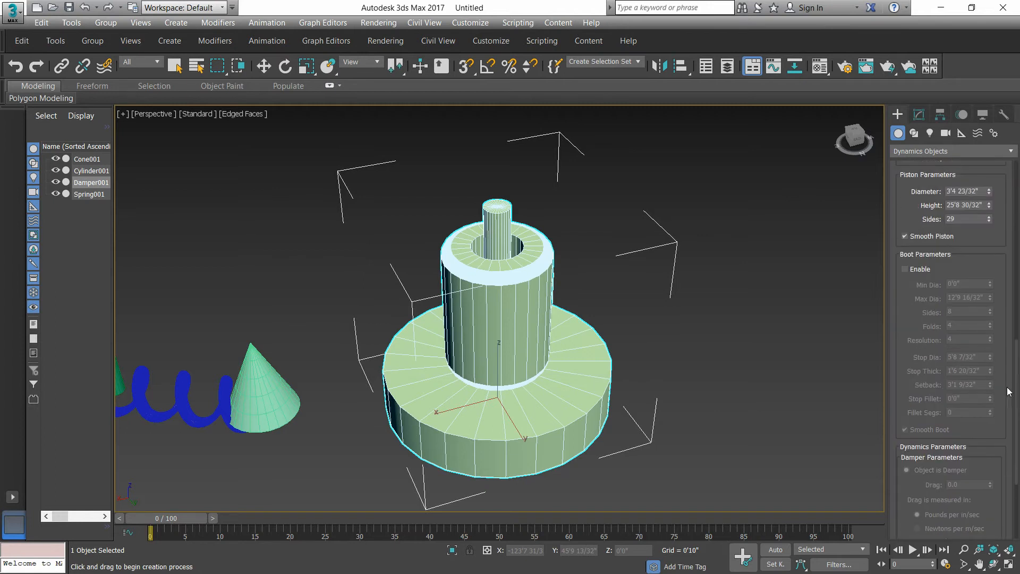
pyautogui.click(905, 269)
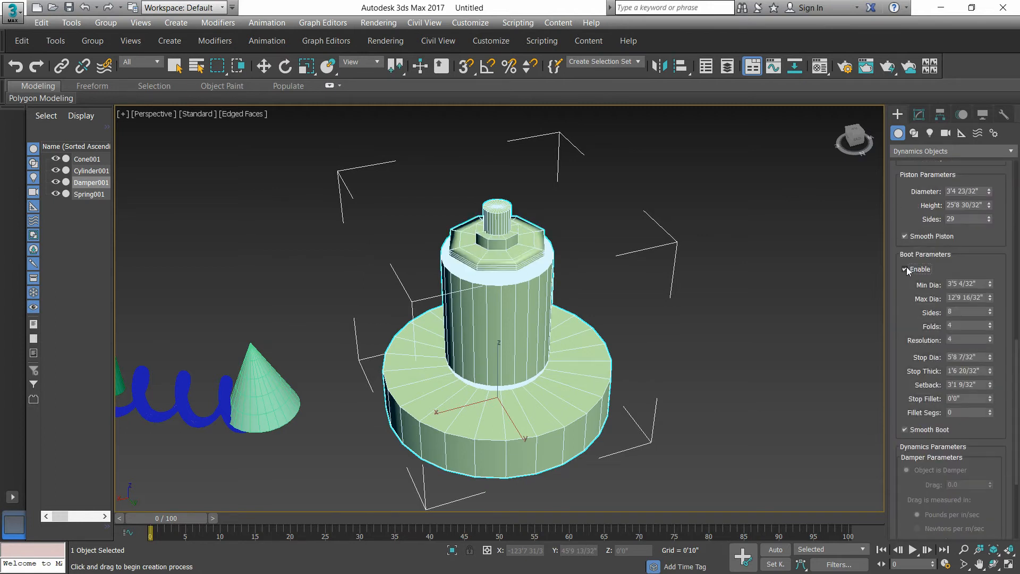
pyautogui.scroll(3, 489, 229)
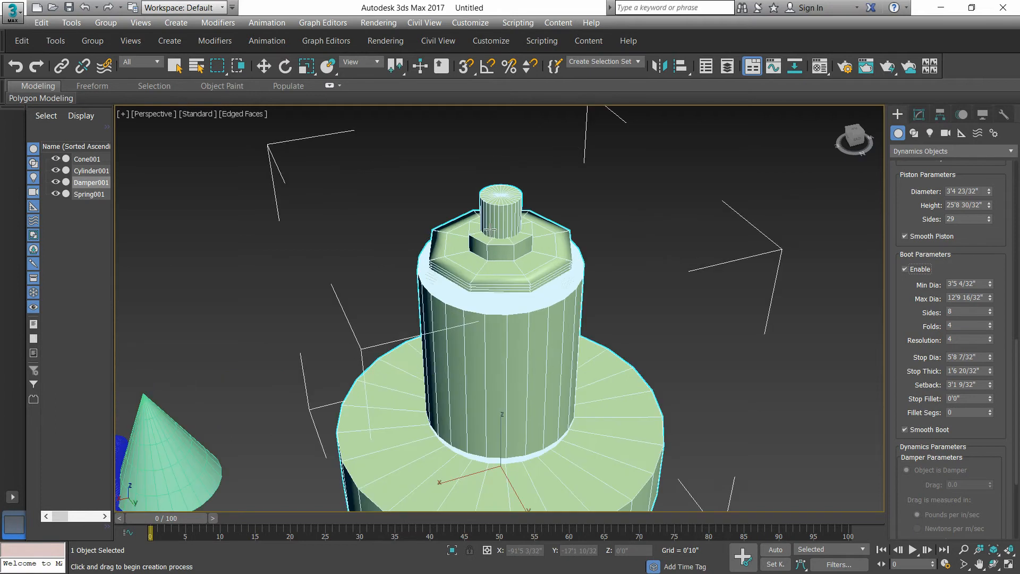
pyautogui.scroll(-3, 505, 246)
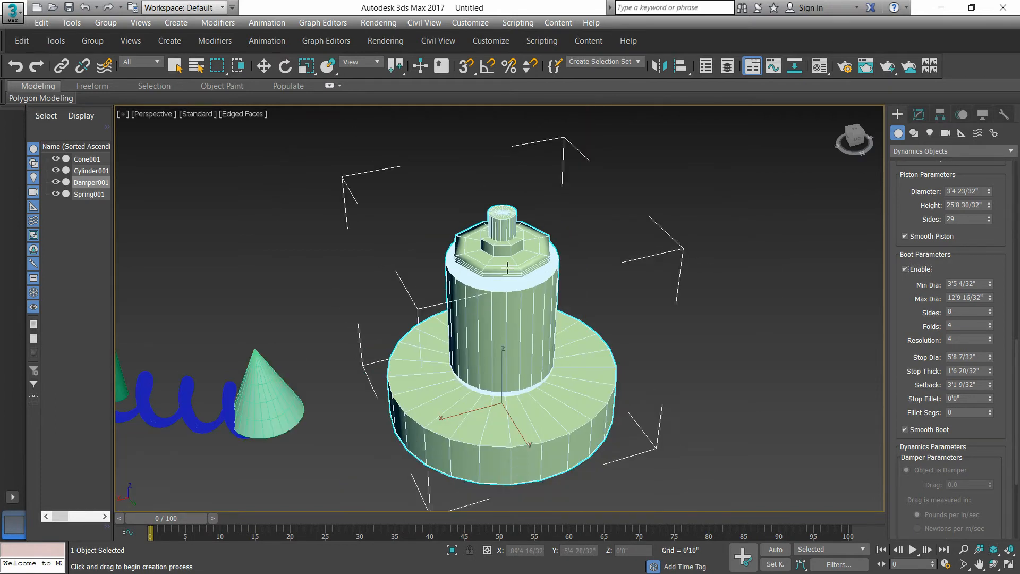
pyautogui.moveTo(990, 284); pyautogui.dragTo(1012, 106)
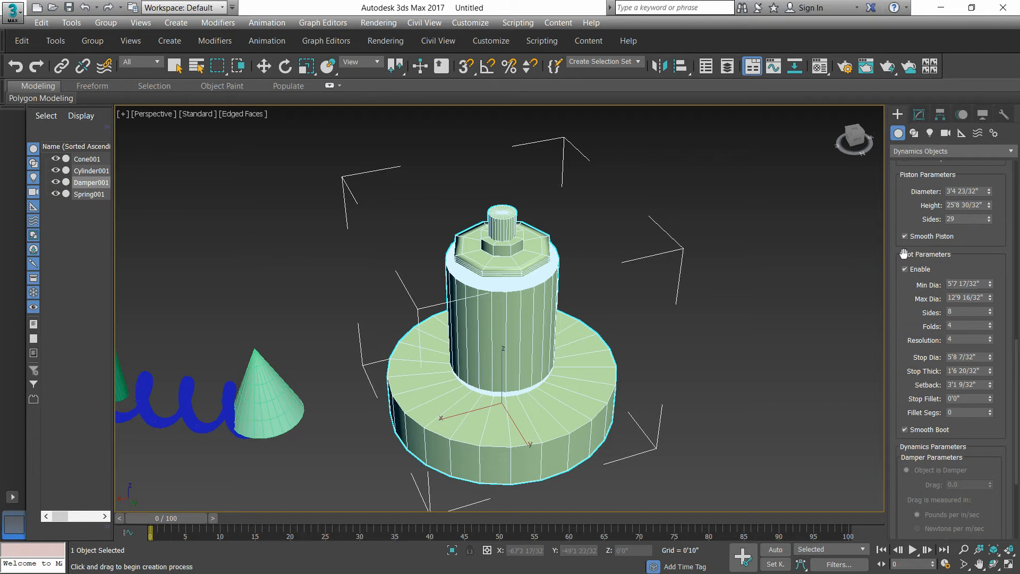
pyautogui.click(989, 295)
pyautogui.moveTo(990, 296); pyautogui.dragTo(1008, 485)
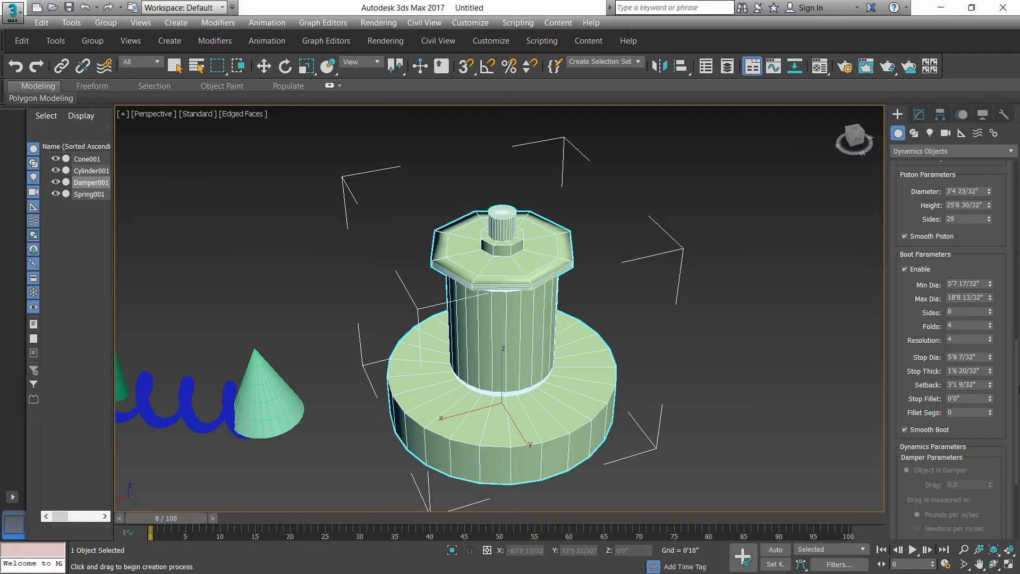
# Give the boot 73 sides, 17 folds, resolution 18, stop diameter 14'6", setback 3'4 3/32", stop fillet 0'11 16/32" and 29 fillet segments
pyautogui.moveTo(989, 312); pyautogui.dragTo(994, 273)
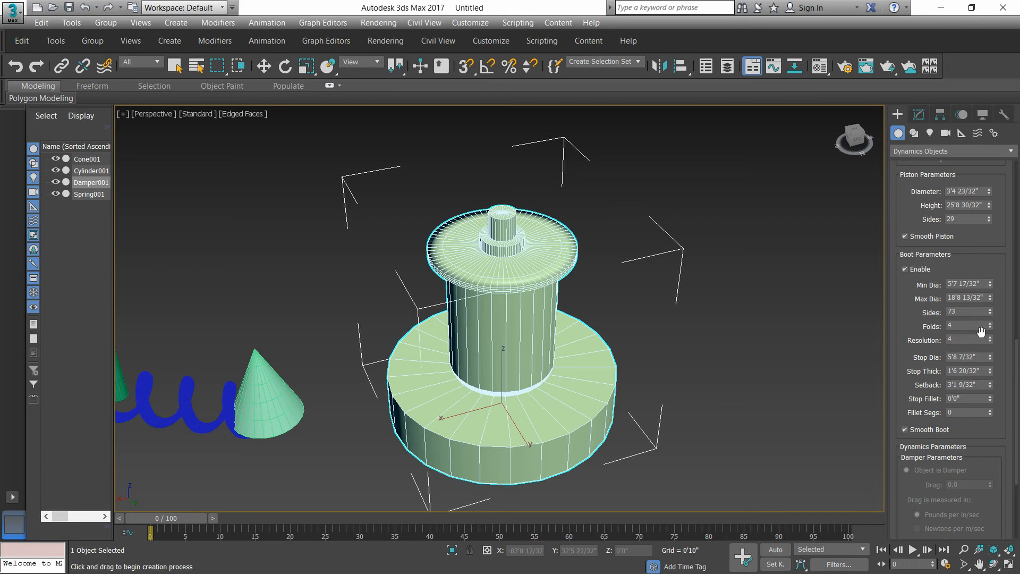
pyautogui.moveTo(990, 326); pyautogui.dragTo(919, 356)
pyautogui.moveTo(990, 371); pyautogui.dragTo(987, 393)
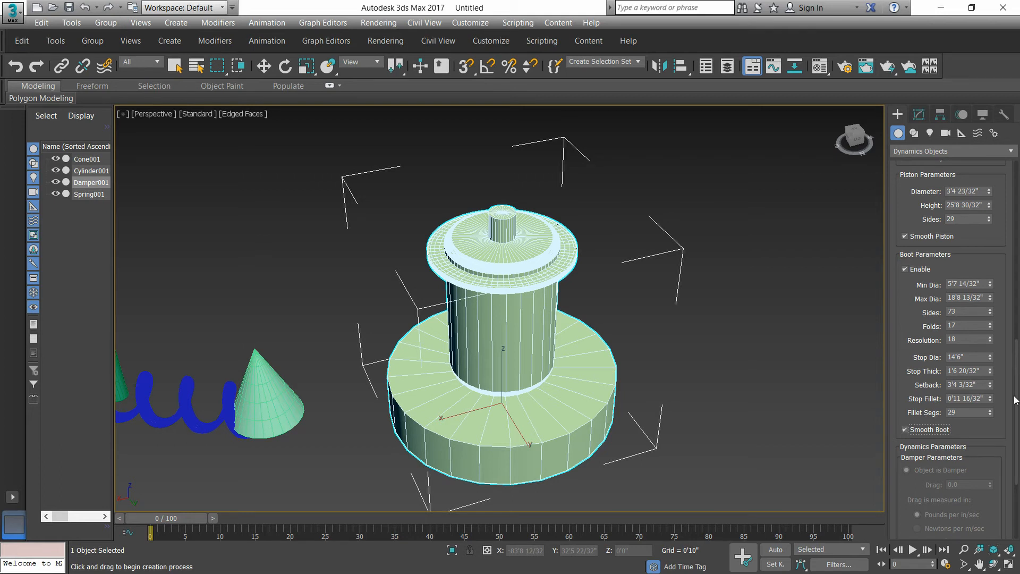
# Set the damper's end point method to Bound to Object Pivots and examine its damper and actuator dynamics parameters
pyautogui.scroll(-8, 1012, 416)
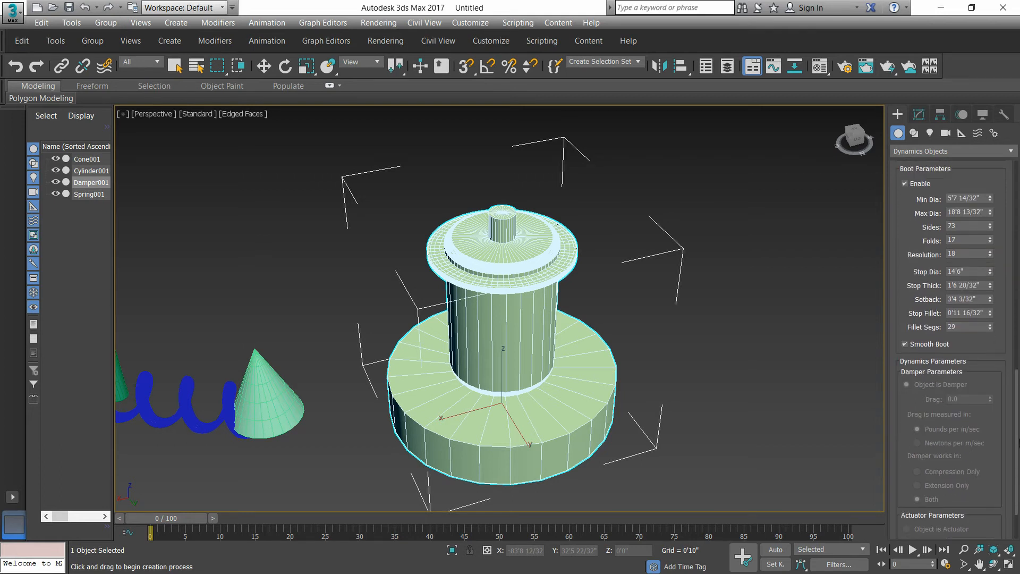
pyautogui.moveTo(1018, 443); pyautogui.dragTo(1018, 215)
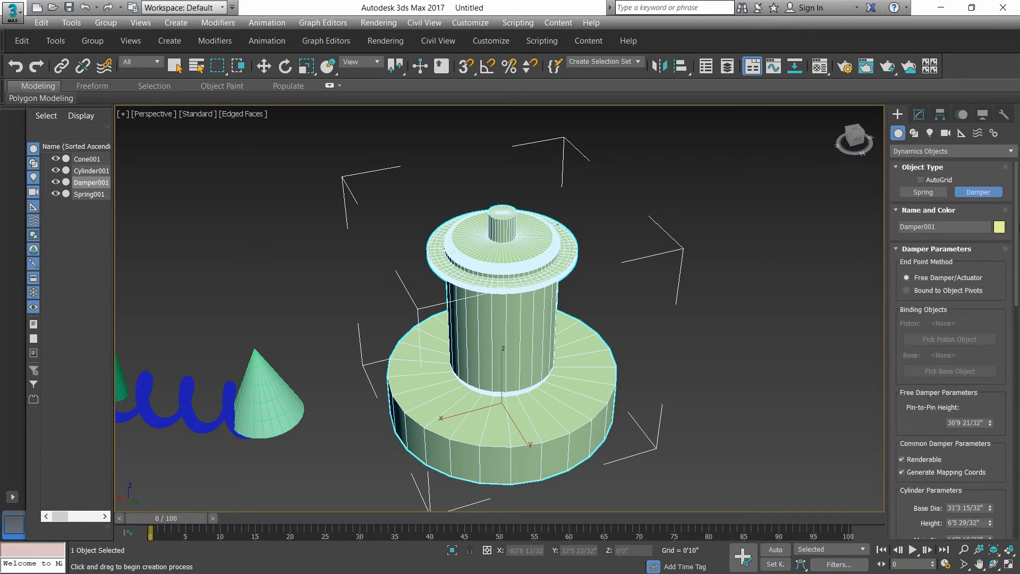
pyautogui.click(906, 291)
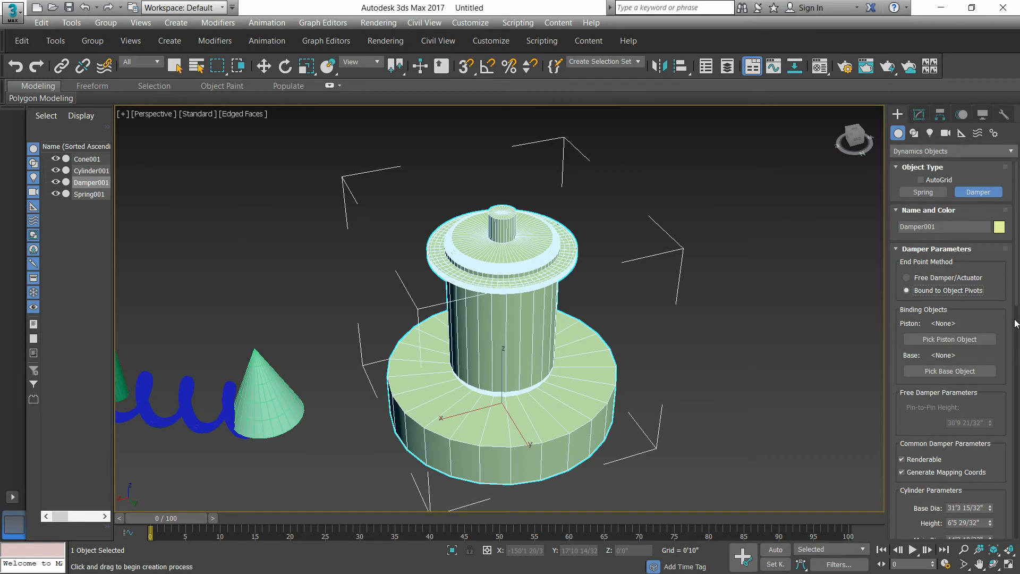
pyautogui.moveTo(1016, 323); pyautogui.dragTo(1011, 539)
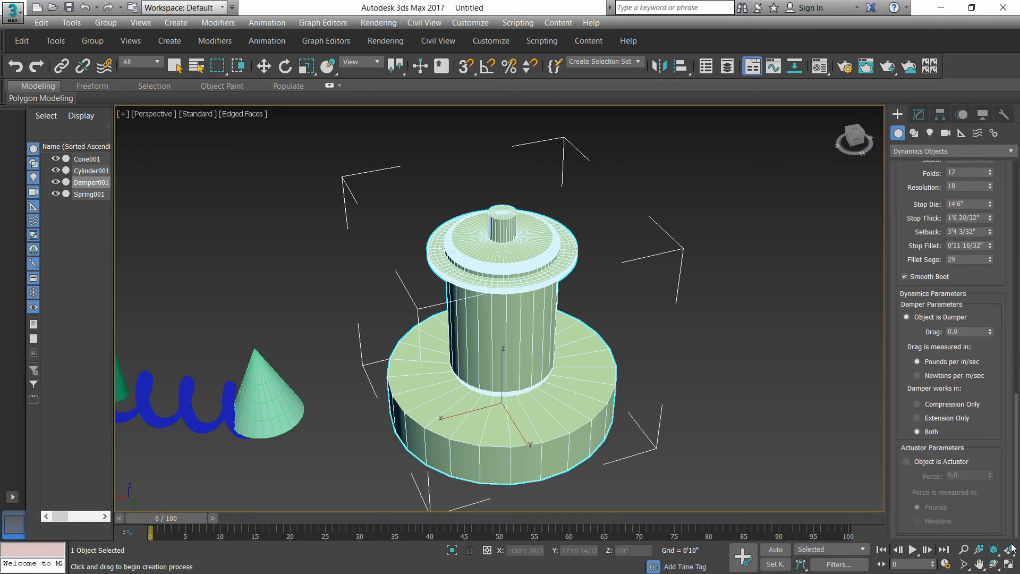
# Switch the damper to Object is Actuator with a force of 3.0, and return it to Object is Damper
pyautogui.click(919, 361)
pyautogui.click(922, 432)
pyautogui.click(909, 463)
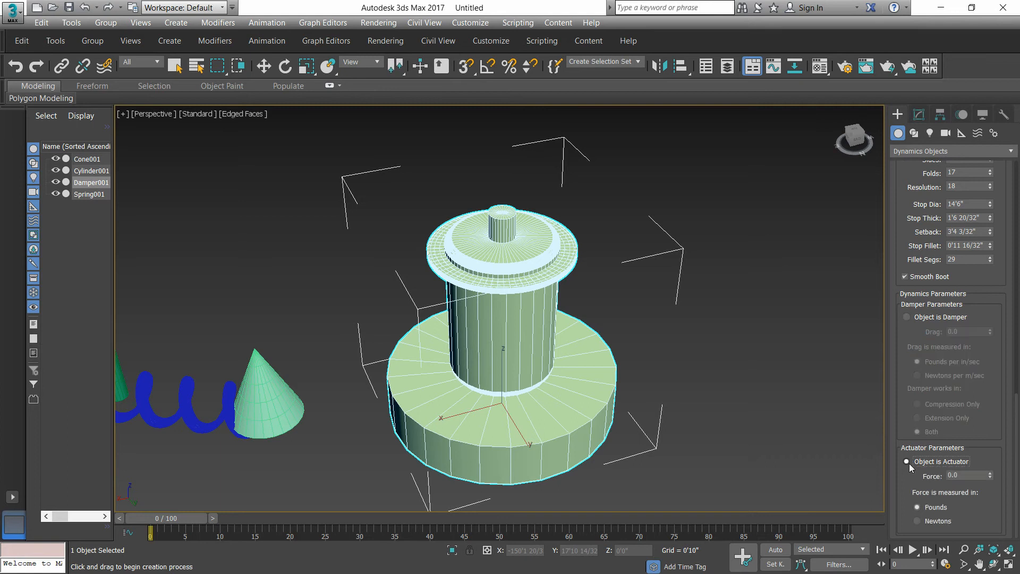
pyautogui.moveTo(990, 476); pyautogui.dragTo(991, 454)
pyautogui.click(908, 317)
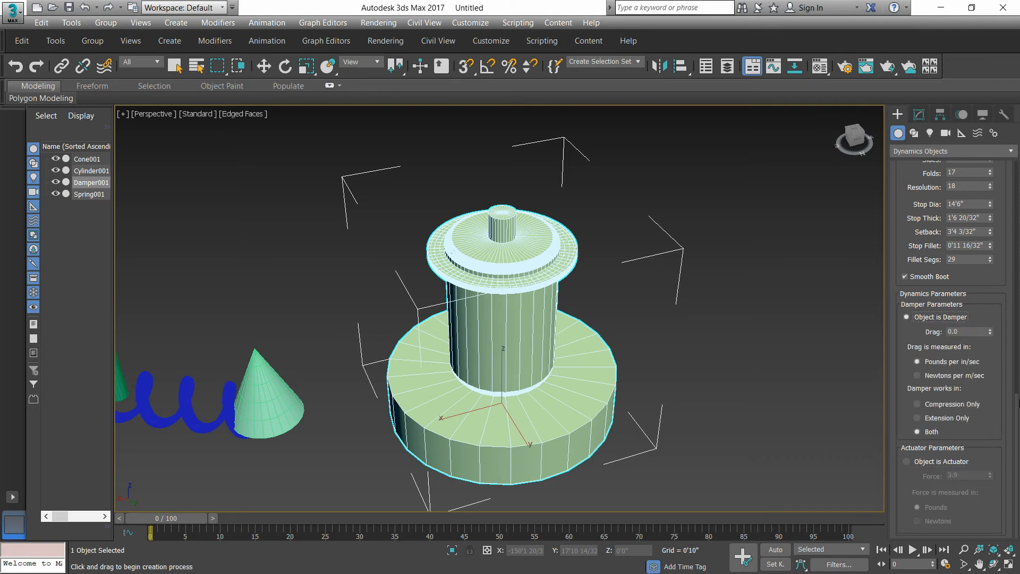
pyautogui.scroll(10, 951, 345)
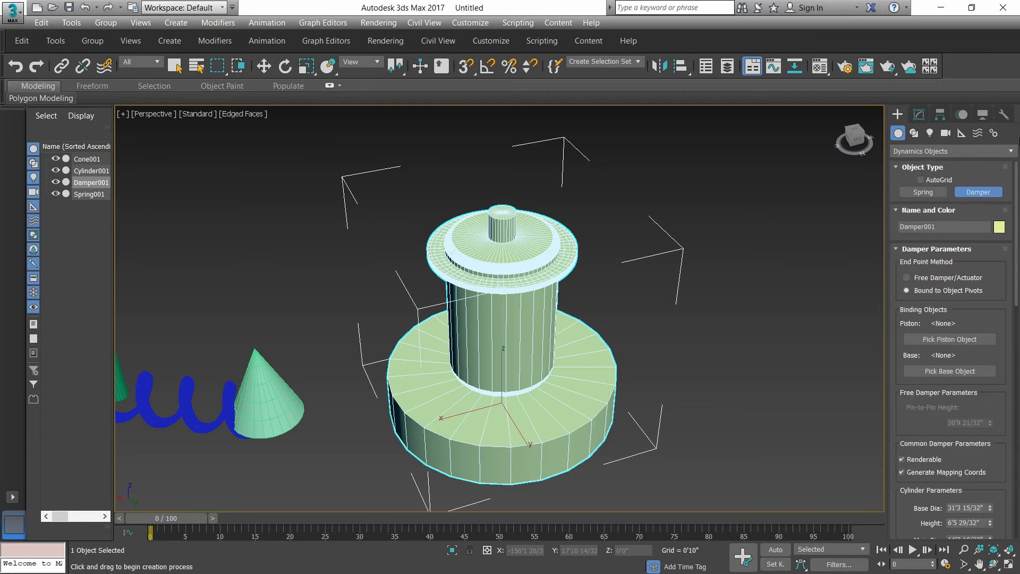
# Create a standard sphere with a radius of about 23'10 26/32" beside the damper
pyautogui.scroll(-4, 562, 305)
pyautogui.moveTo(568, 333); pyautogui.dragTo(419, 382, button='middle')
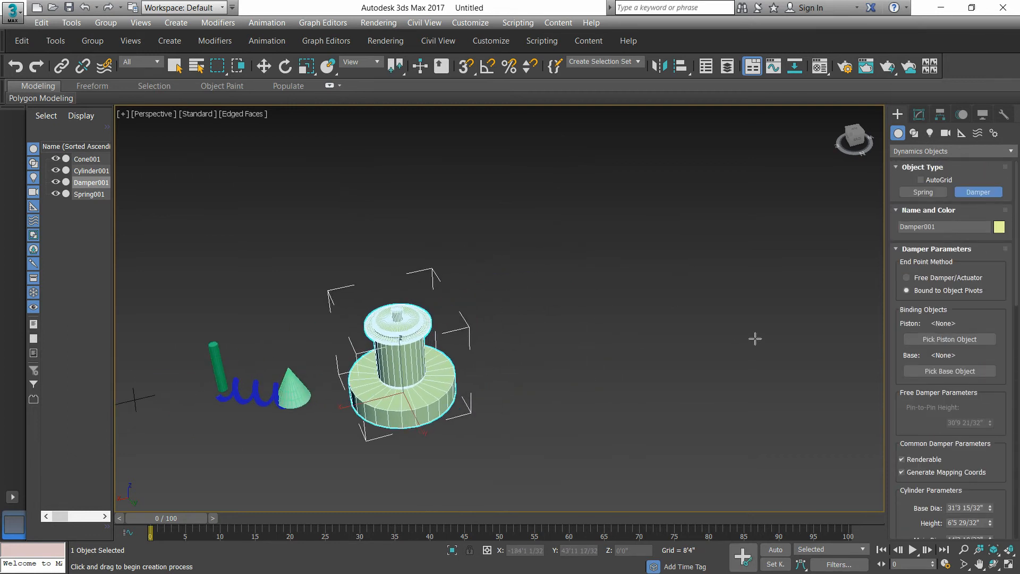
pyautogui.click(927, 151)
pyautogui.click(915, 165)
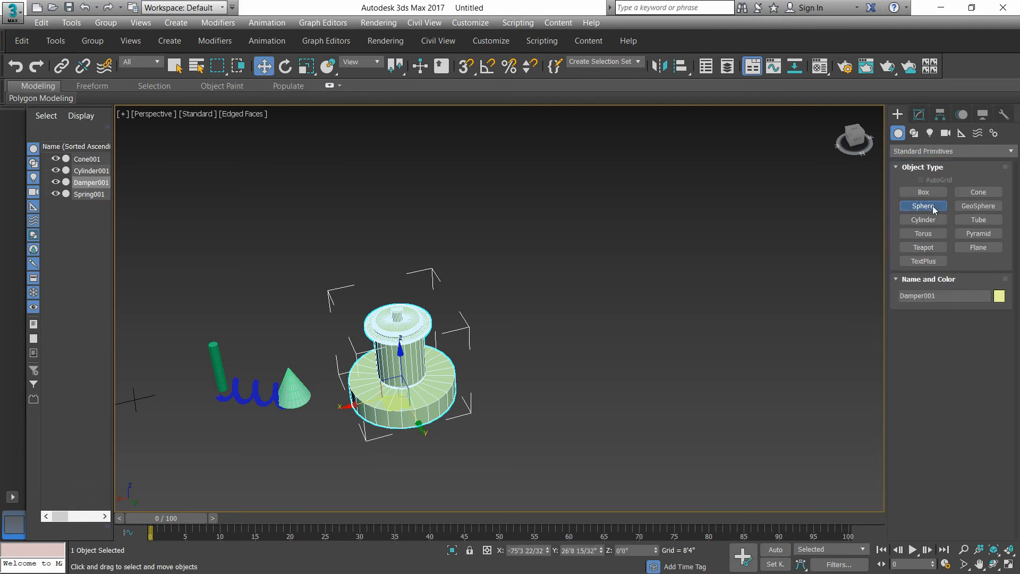
pyautogui.click(933, 209)
pyautogui.moveTo(668, 289); pyautogui.dragTo(746, 359)
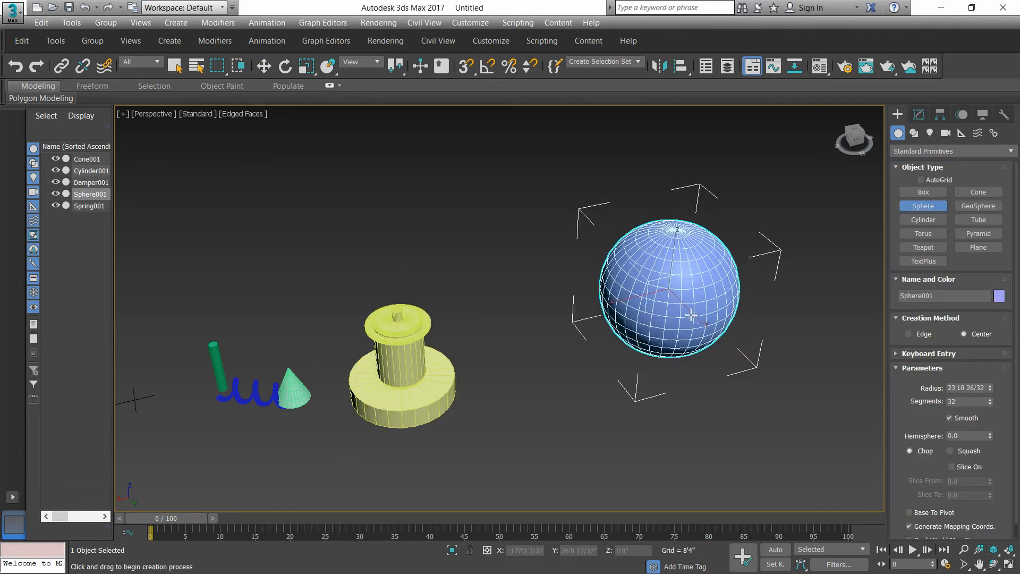
# Create a standard teapot with a radius of about 38'6 11/32" on the far side of the sphere and clear the selection
pyautogui.scroll(-2, 690, 315)
pyautogui.moveTo(691, 314); pyautogui.dragTo(494, 312, button='middle')
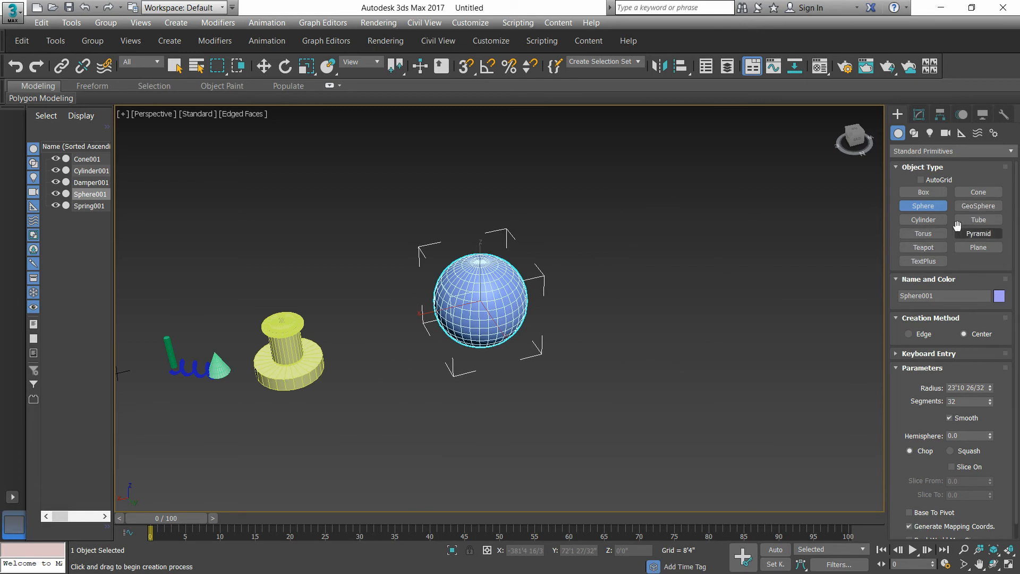
pyautogui.click(937, 250)
pyautogui.scroll(-2, 682, 389)
pyautogui.moveTo(682, 390); pyautogui.dragTo(640, 374, button='middle')
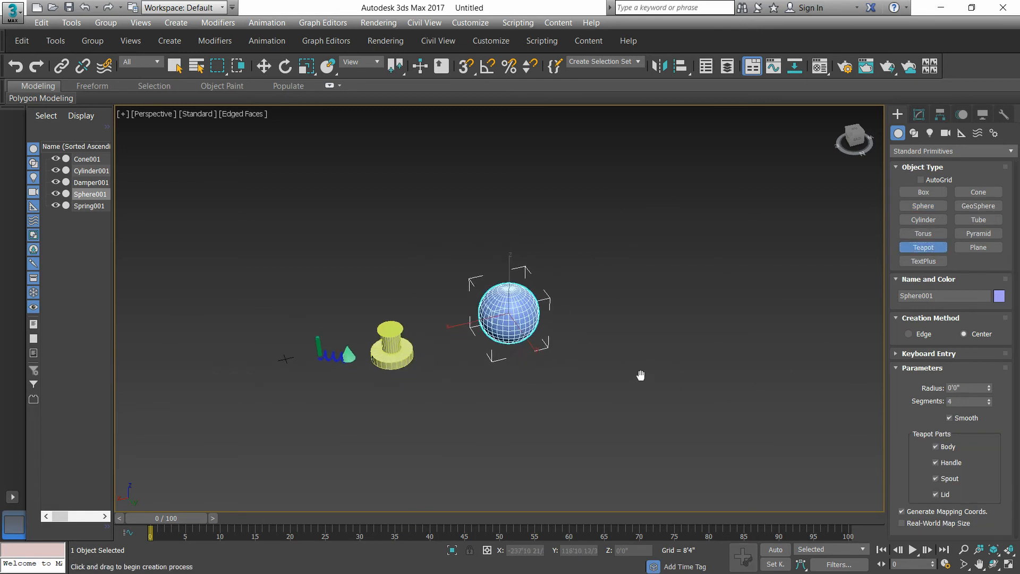
pyautogui.moveTo(713, 394); pyautogui.dragTo(729, 365)
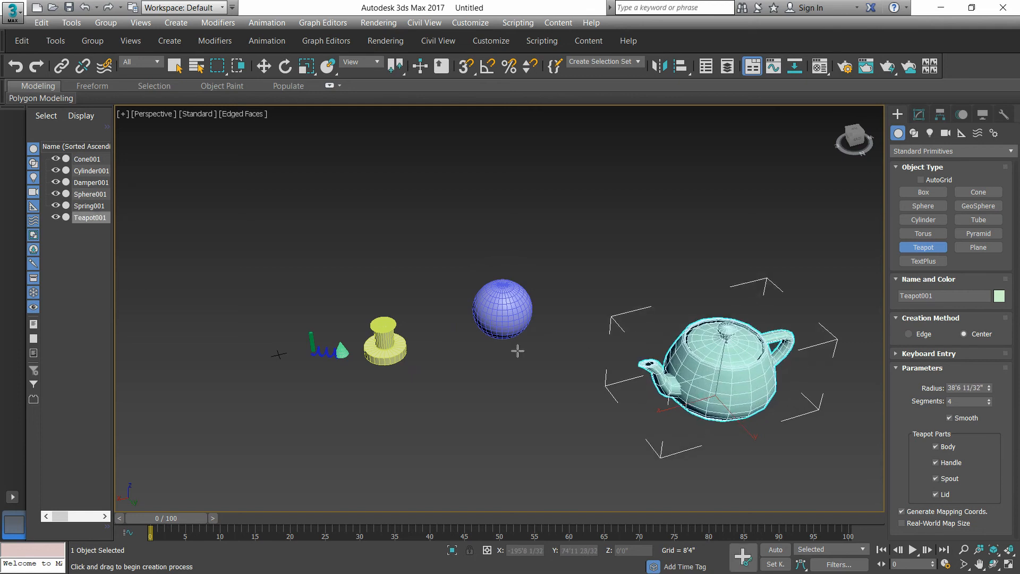
pyautogui.press('w')
pyautogui.click(551, 269)
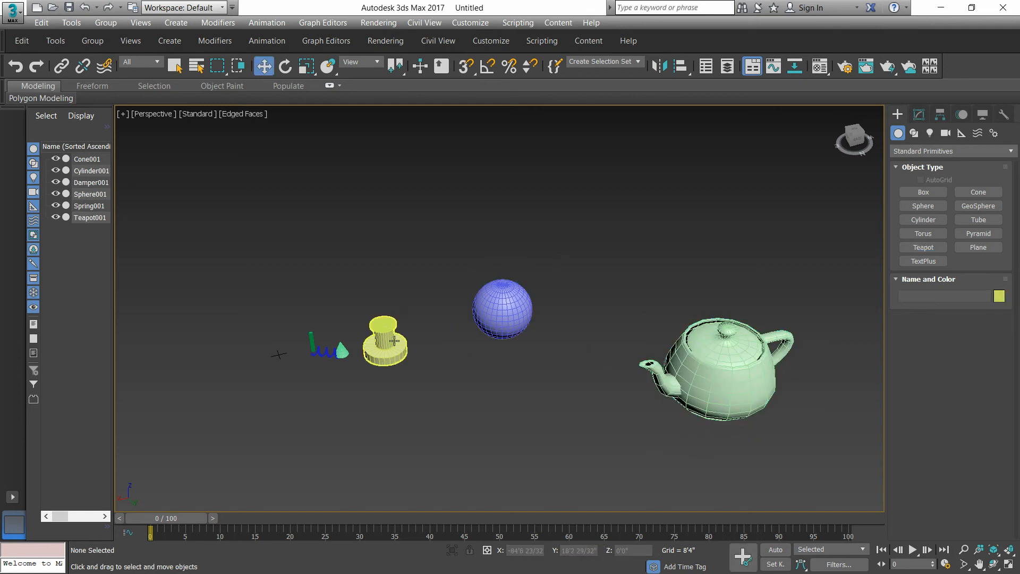
# Select the damper for modification and bind its piston to the sphere
pyautogui.scroll(3, 393, 339)
pyautogui.click(392, 338)
pyautogui.scroll(3, 381, 342)
pyautogui.scroll(3, 380, 342)
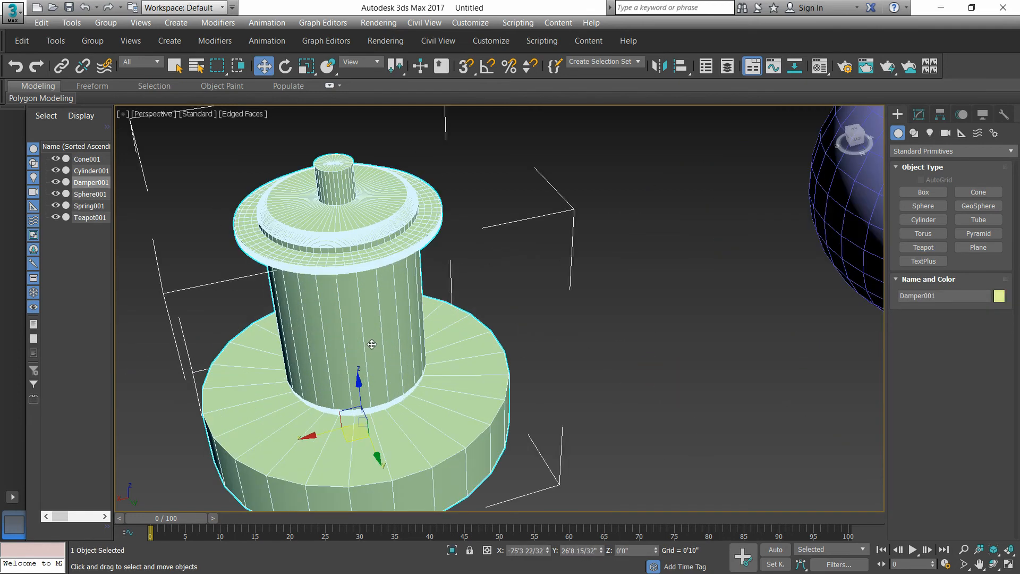
pyautogui.scroll(-4, 372, 344)
pyautogui.scroll(1, 366, 351)
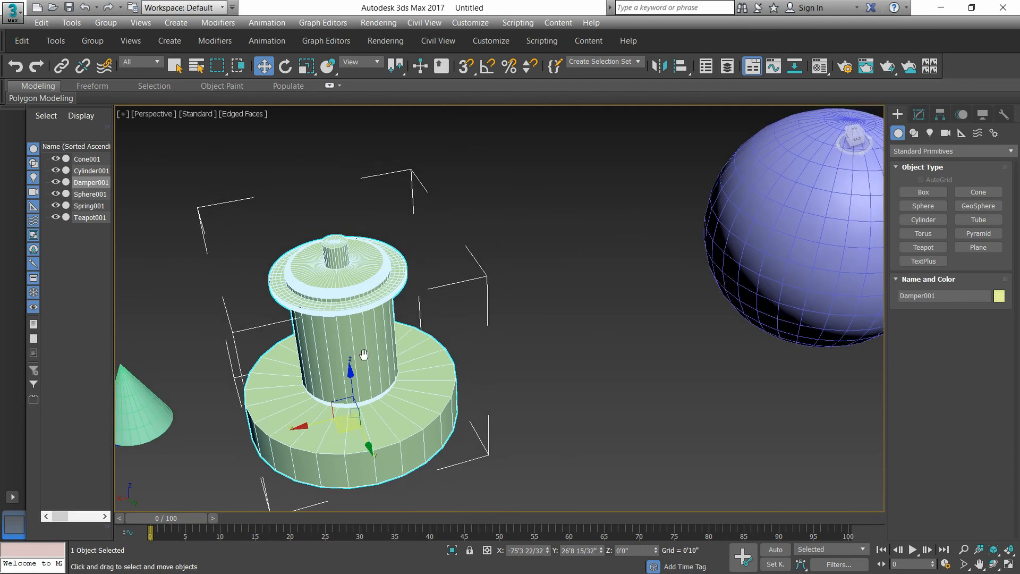
pyautogui.click(918, 115)
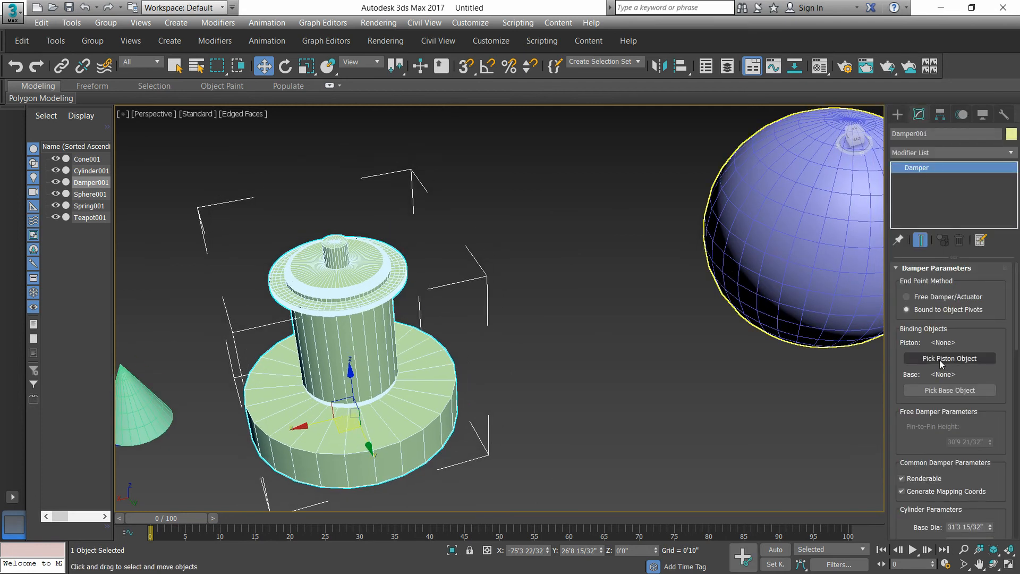
pyautogui.click(940, 359)
pyautogui.click(819, 247)
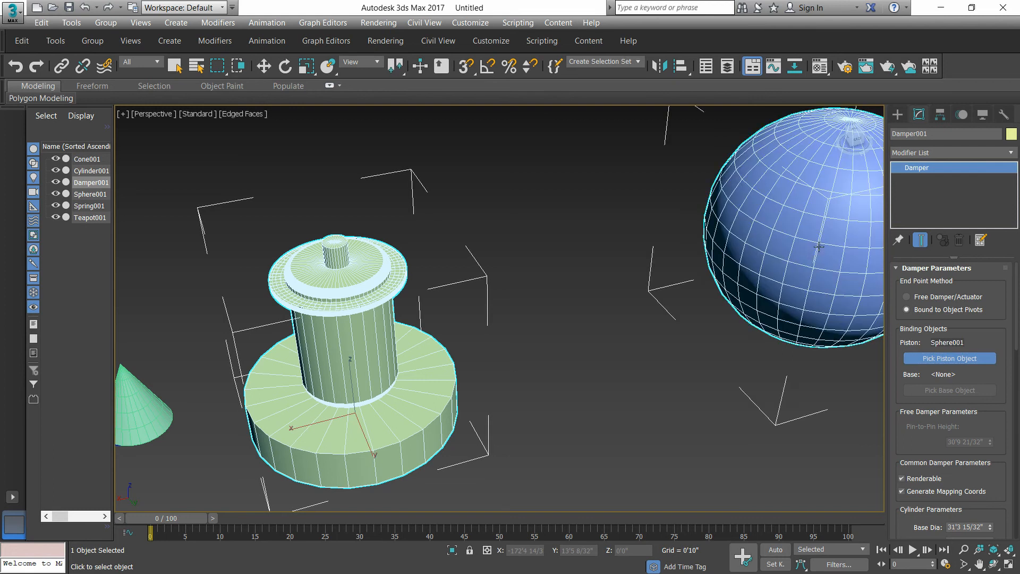
# Bind the damper's base to the teapot
pyautogui.scroll(-5, 619, 292)
pyautogui.moveTo(568, 292); pyautogui.dragTo(470, 292, button='middle')
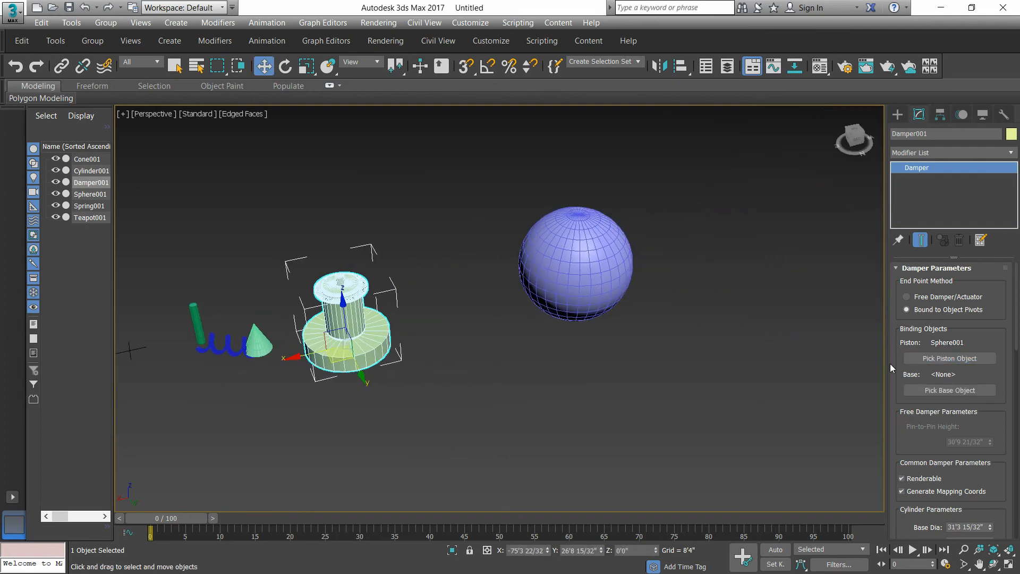
pyautogui.click(949, 390)
pyautogui.scroll(-3, 590, 353)
pyautogui.moveTo(565, 353); pyautogui.dragTo(481, 336, button='middle')
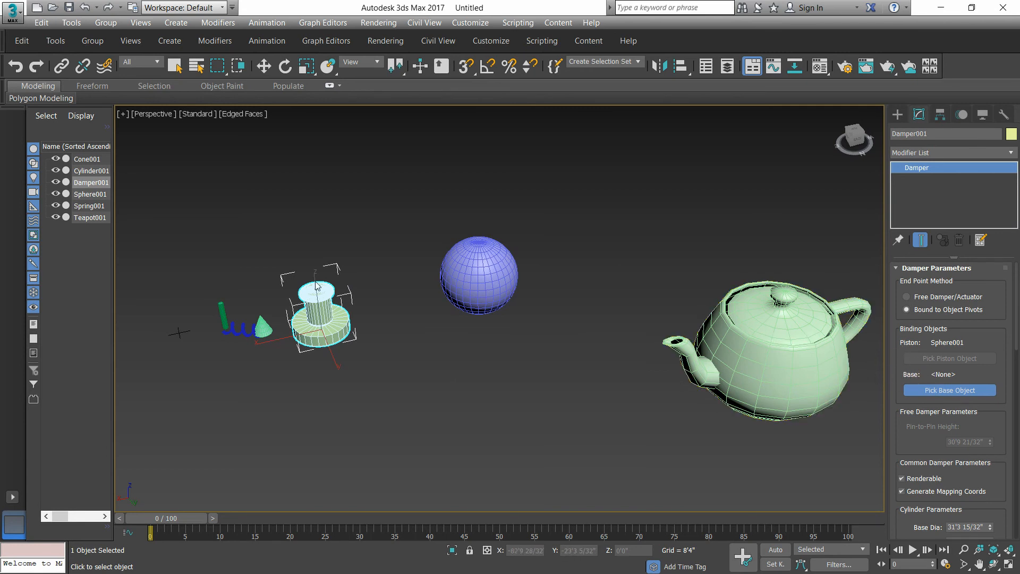
pyautogui.scroll(5, 318, 295)
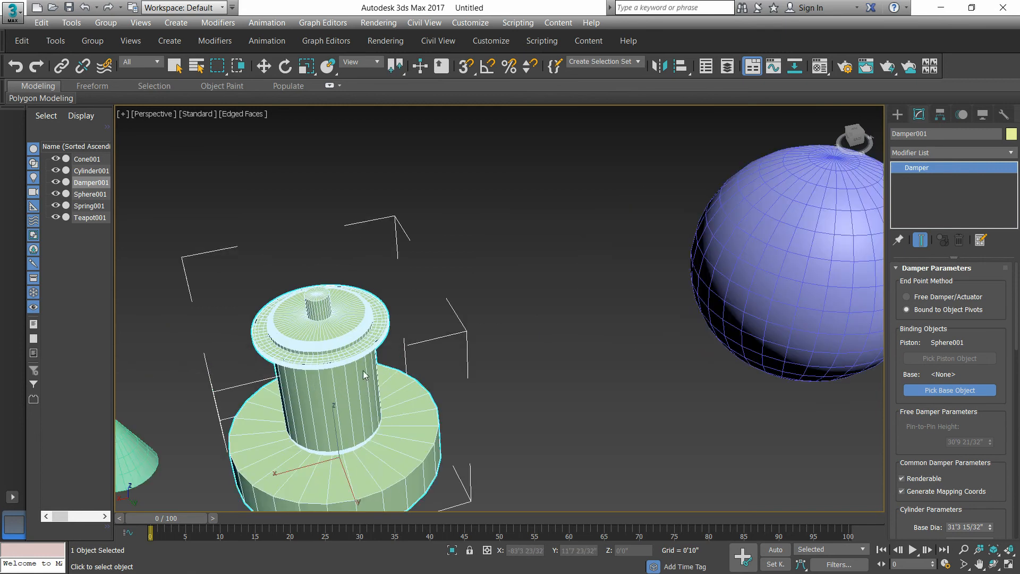
pyautogui.scroll(-4, 575, 308)
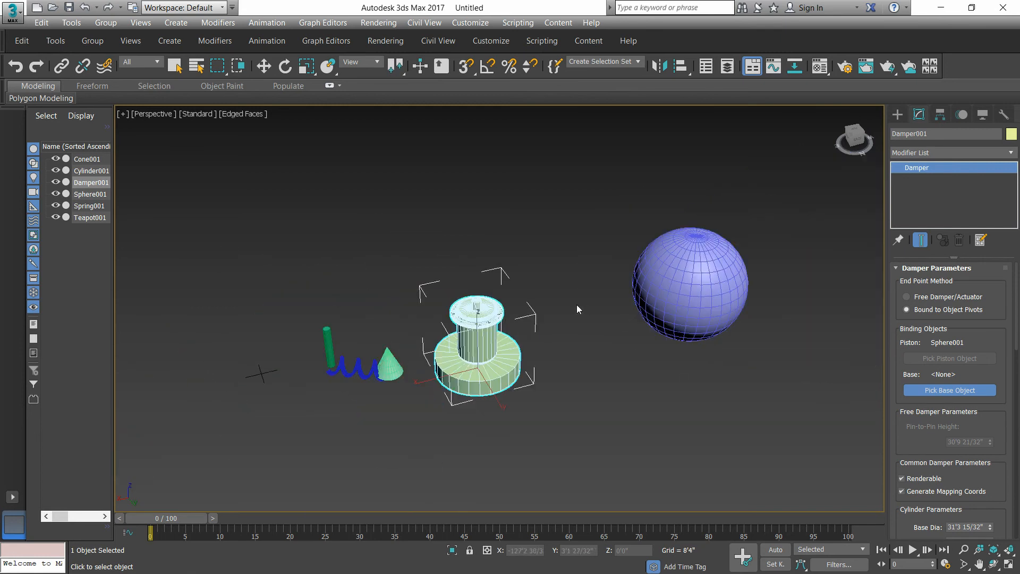
pyautogui.scroll(3, 731, 334)
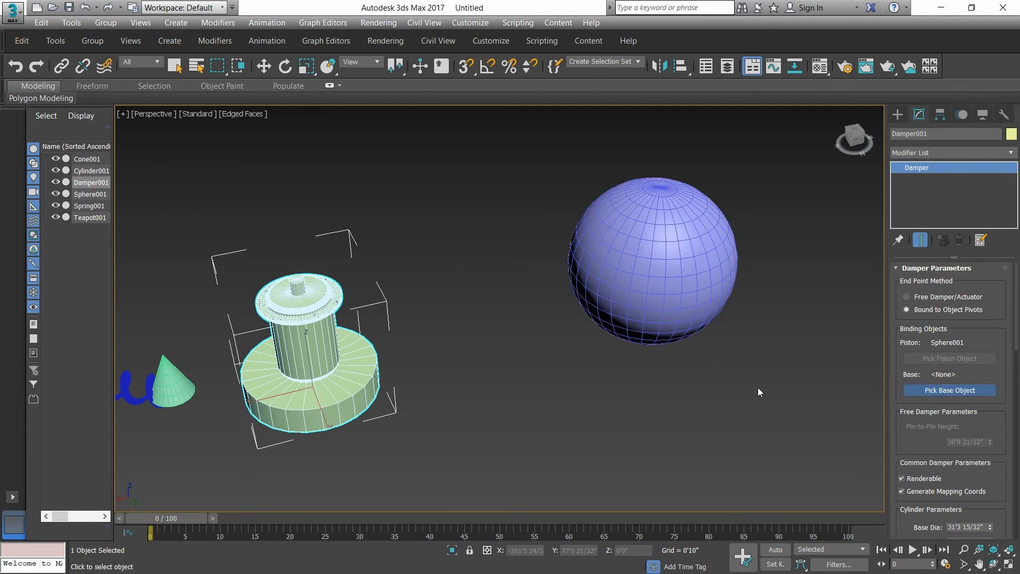
pyautogui.scroll(-3, 652, 360)
pyautogui.scroll(1, 655, 351)
pyautogui.click(811, 371)
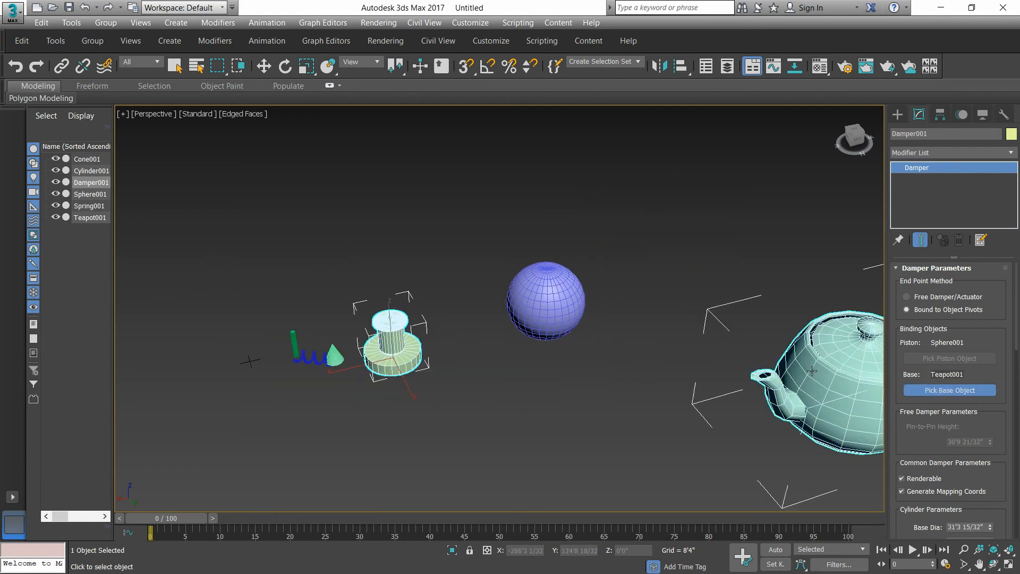
# Examine the damper and its boot between the sphere and the teapot from several angles
pyautogui.moveTo(540, 352); pyautogui.dragTo(433, 329, button='middle')
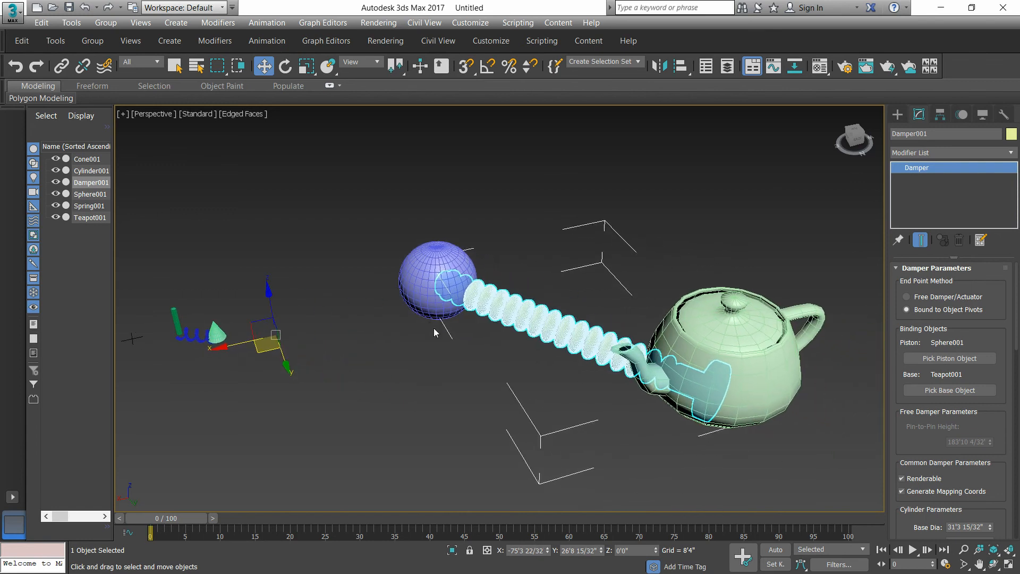
pyautogui.scroll(3, 574, 330)
pyautogui.scroll(4, 573, 335)
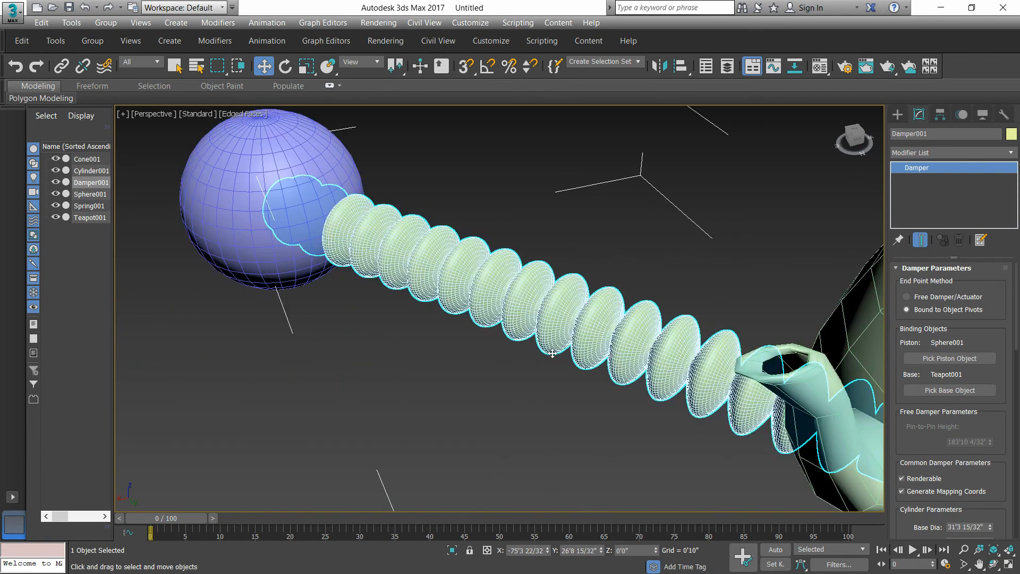
pyautogui.moveTo(557, 357); pyautogui.dragTo(565, 333, button='middle')
pyautogui.scroll(-4, 564, 333)
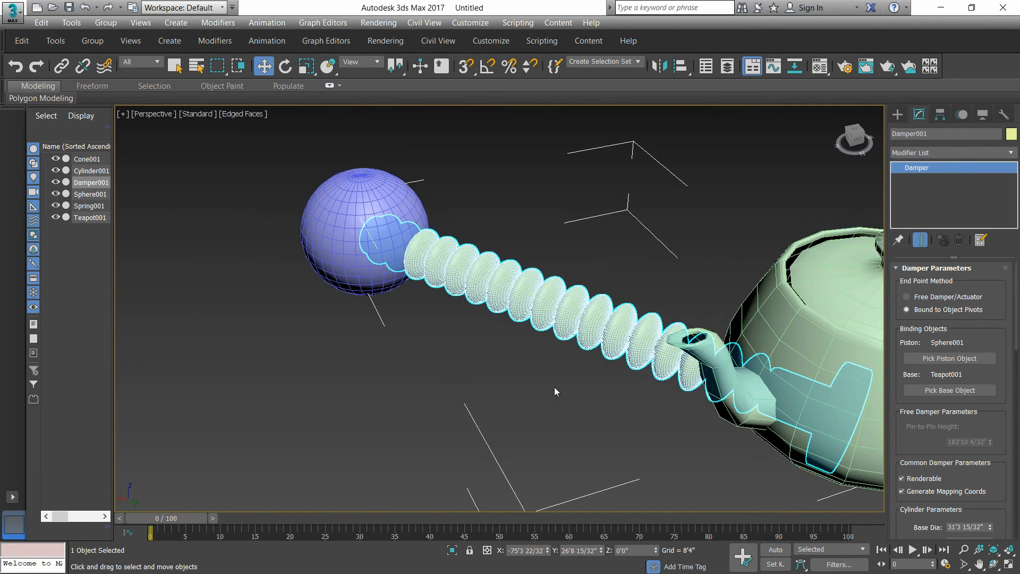
pyautogui.keyDown('alt'); pyautogui.moveTo(526, 388); pyautogui.dragTo(579, 355, button='middle'); pyautogui.keyUp('alt')
pyautogui.scroll(1, 443, 355)
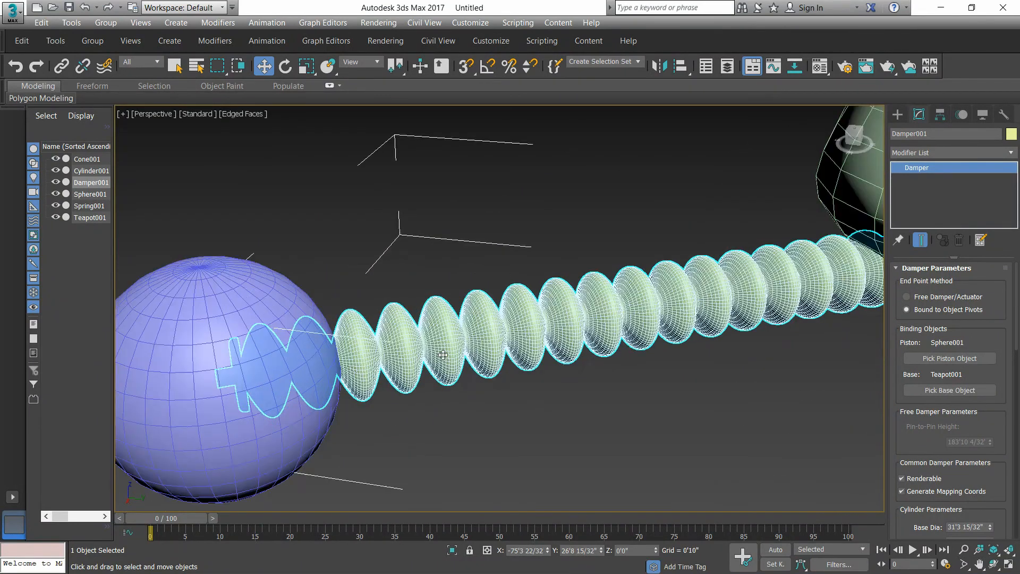
pyautogui.scroll(-1, 444, 355)
pyautogui.moveTo(551, 360); pyautogui.dragTo(511, 387, button='middle')
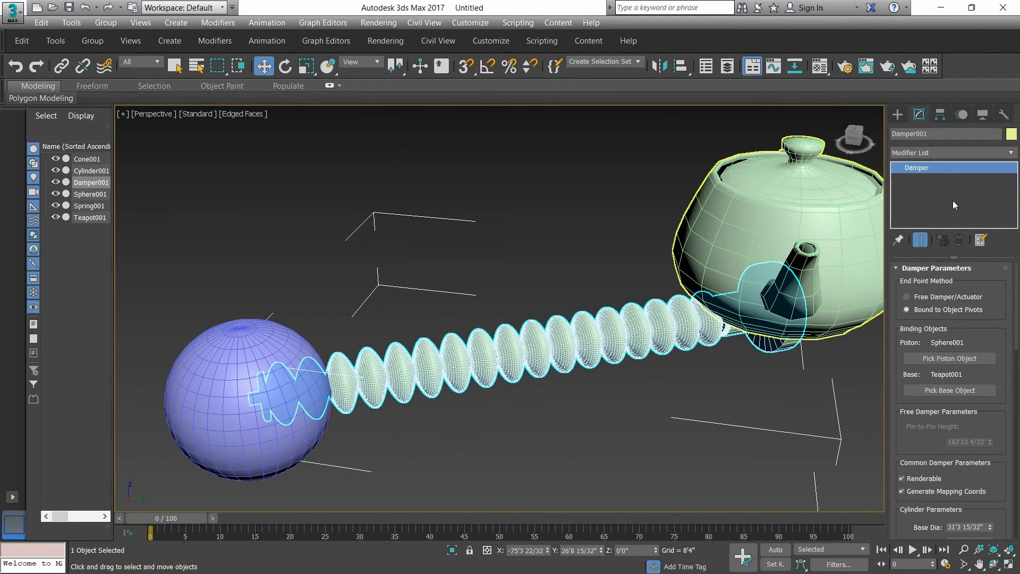
pyautogui.click(897, 114)
pyautogui.scroll(-5, 529, 250)
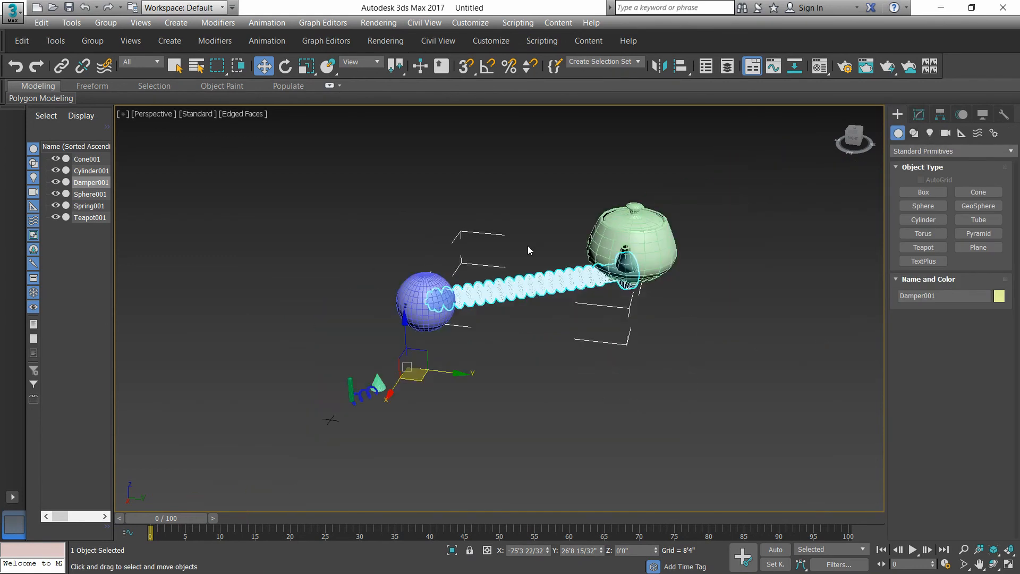
pyautogui.moveTo(527, 282); pyautogui.dragTo(526, 313, button='middle')
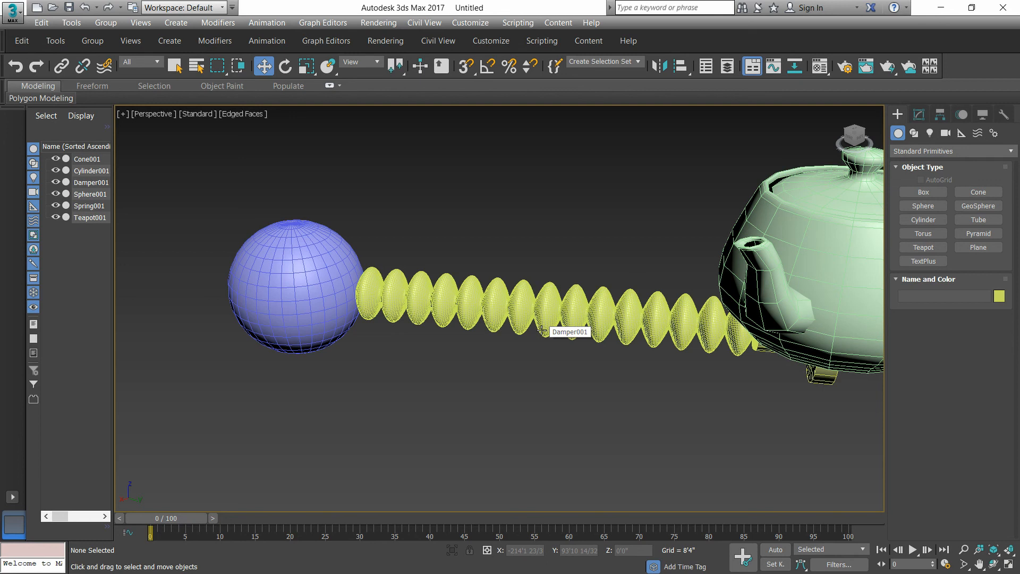
pyautogui.click(542, 330)
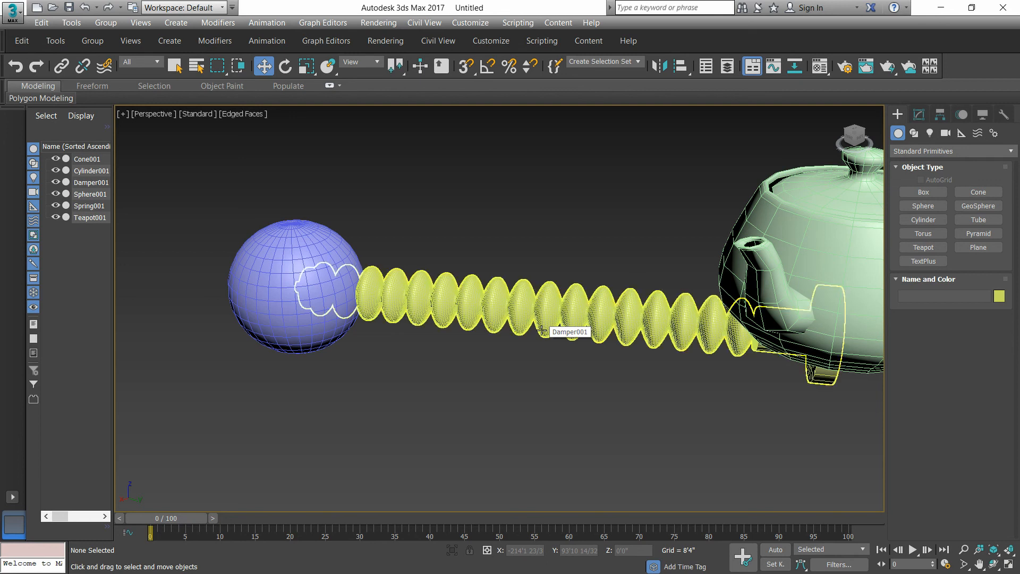